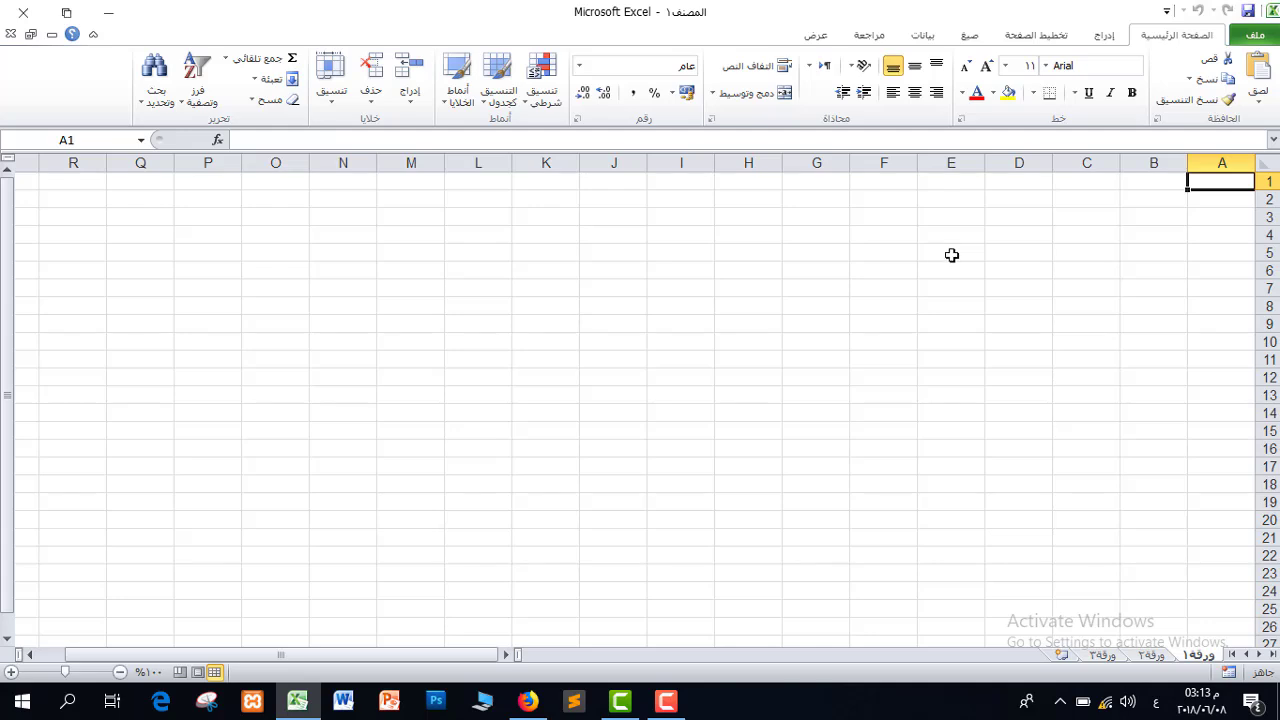
Enter a person's name in E5, 28484 in E6 and the date 22/05/1990 in E7
left_click(956, 254)
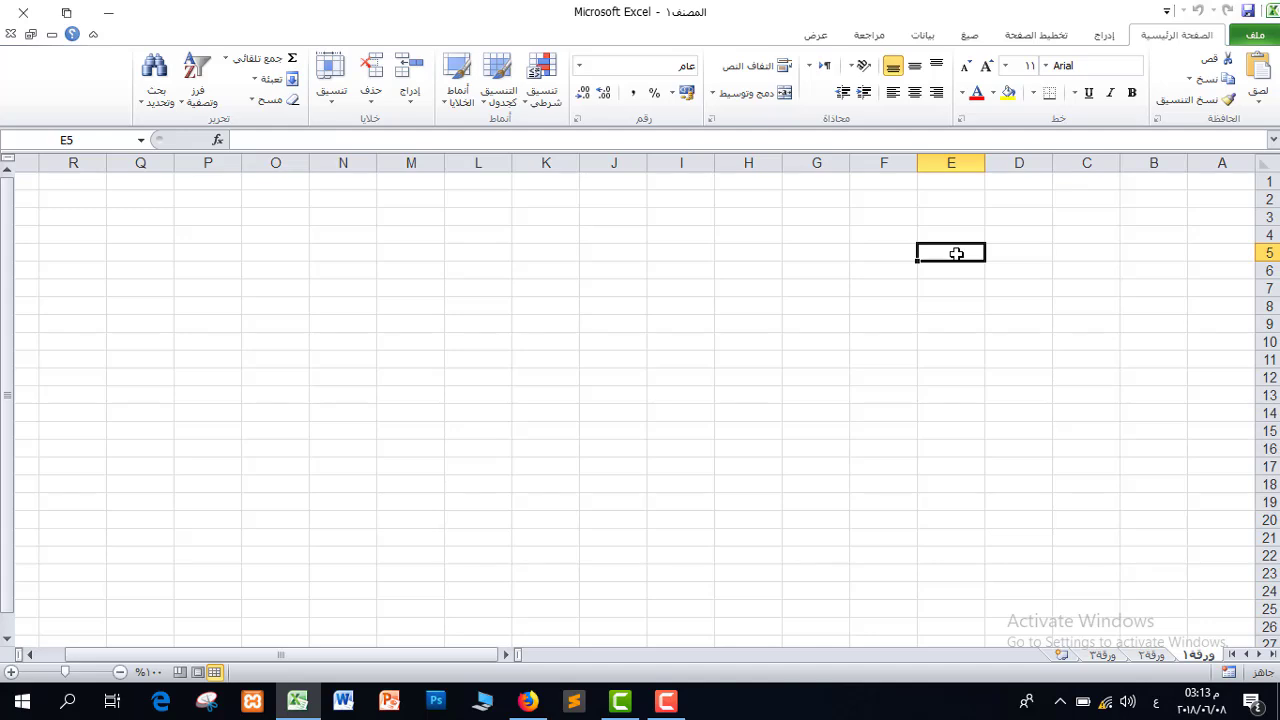
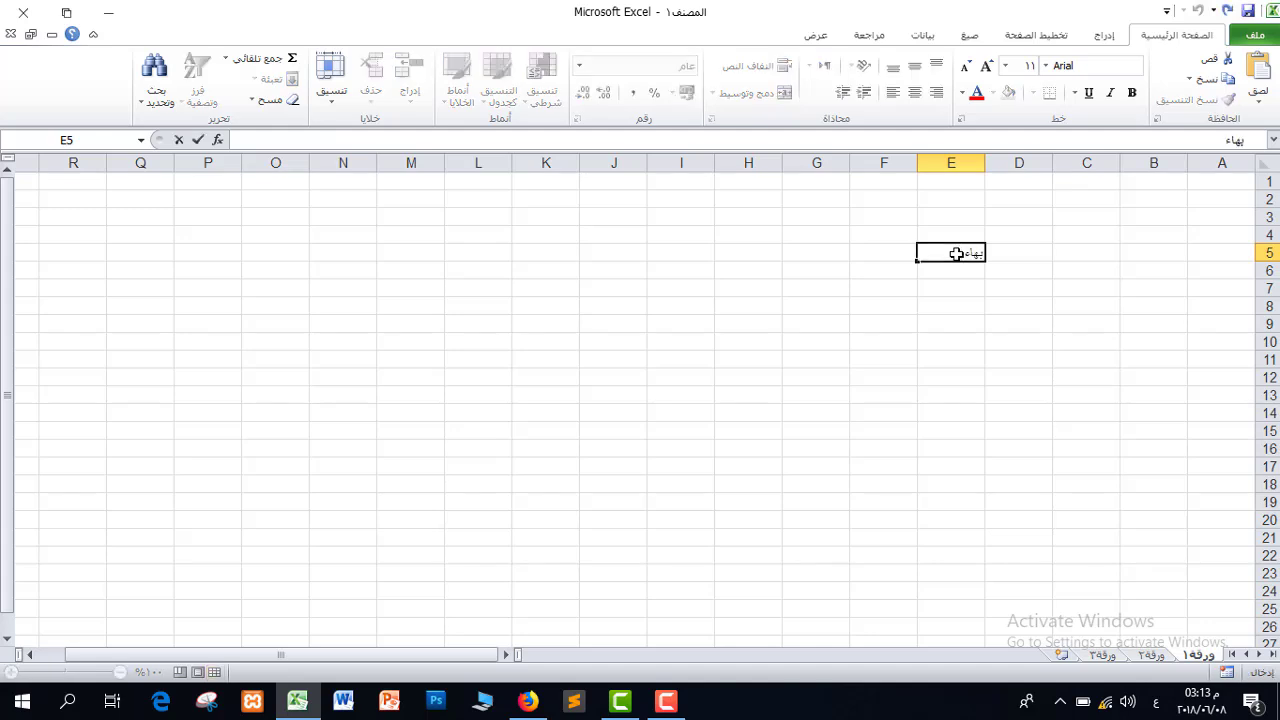
key("Return")
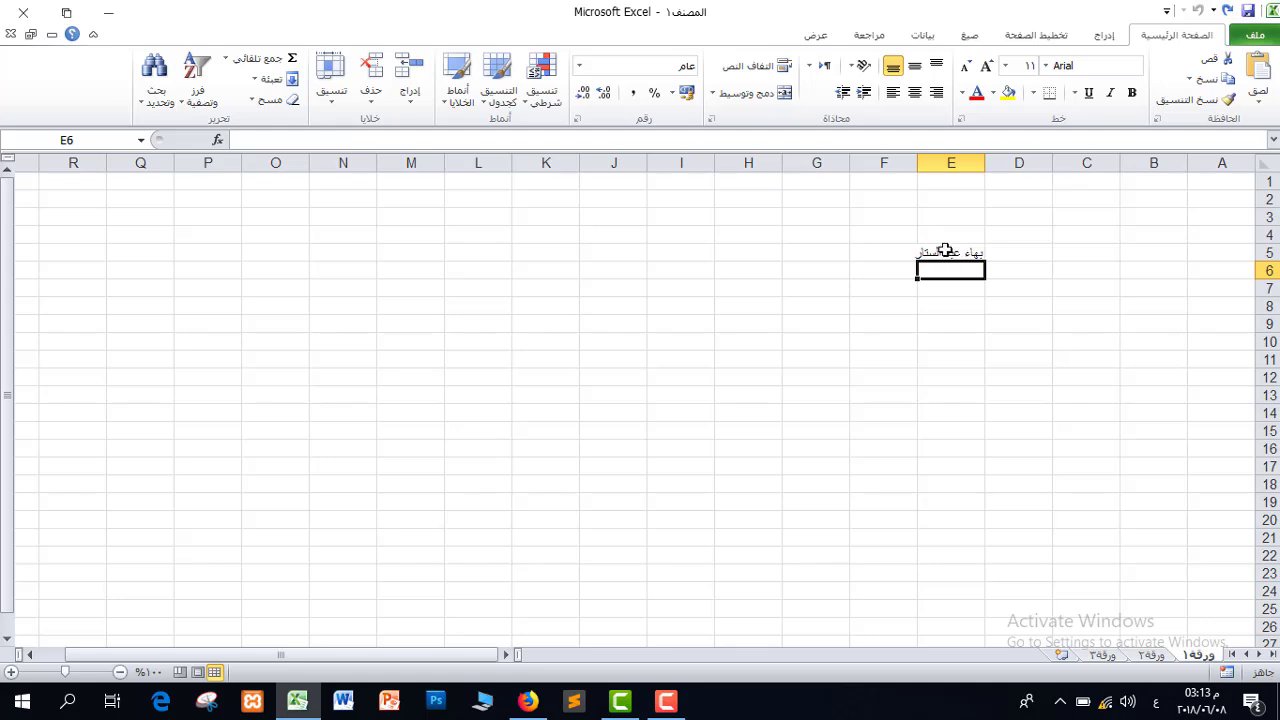
type("28484")
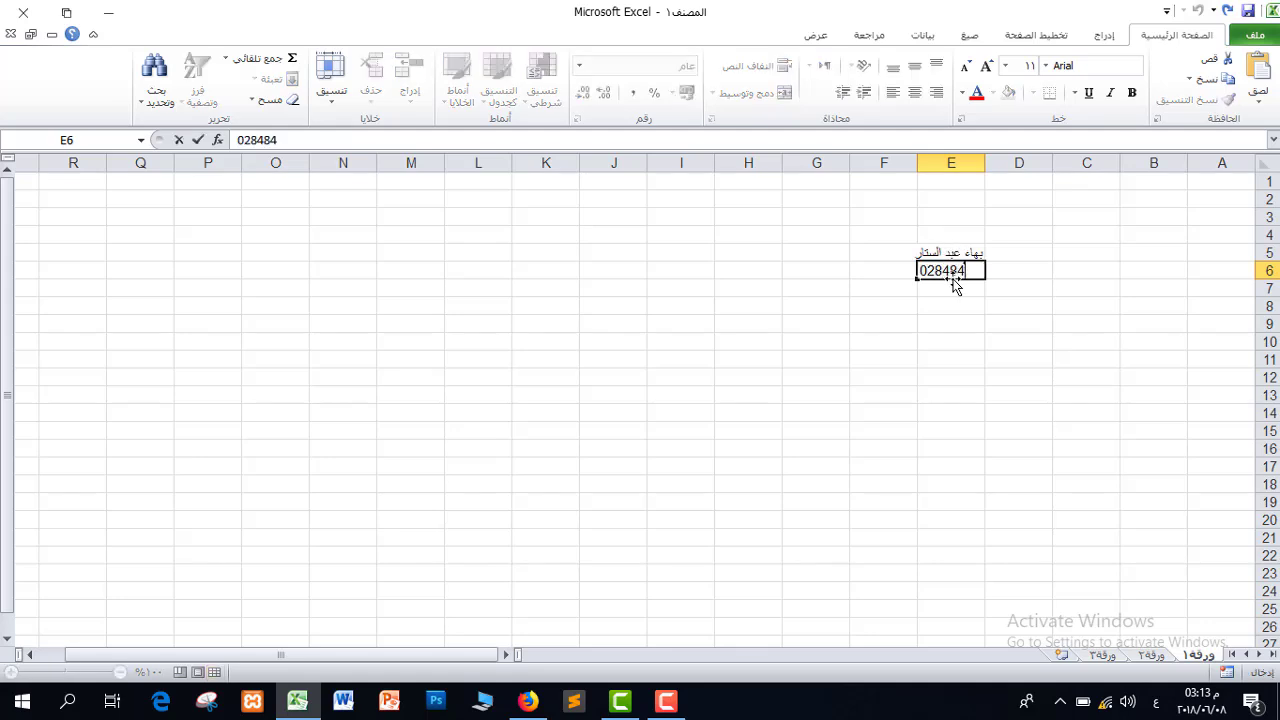
key("Return")
type("22/")
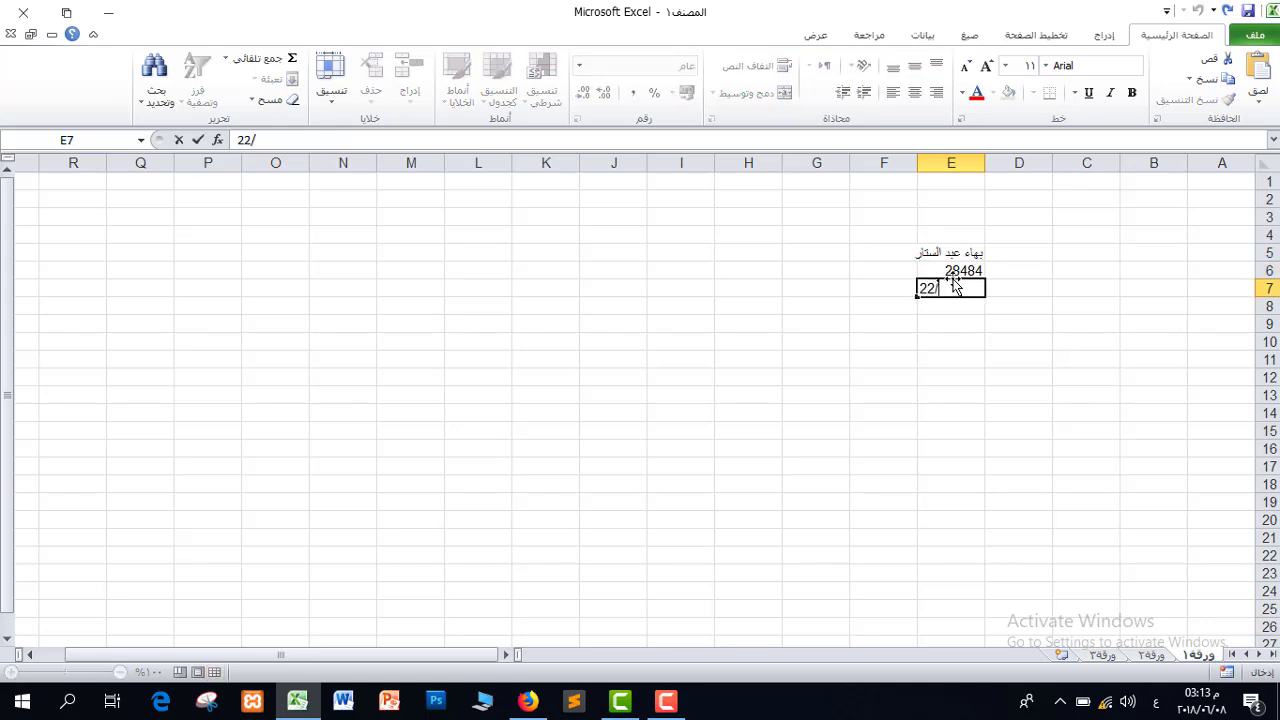
type("05/1990")
key("Return")
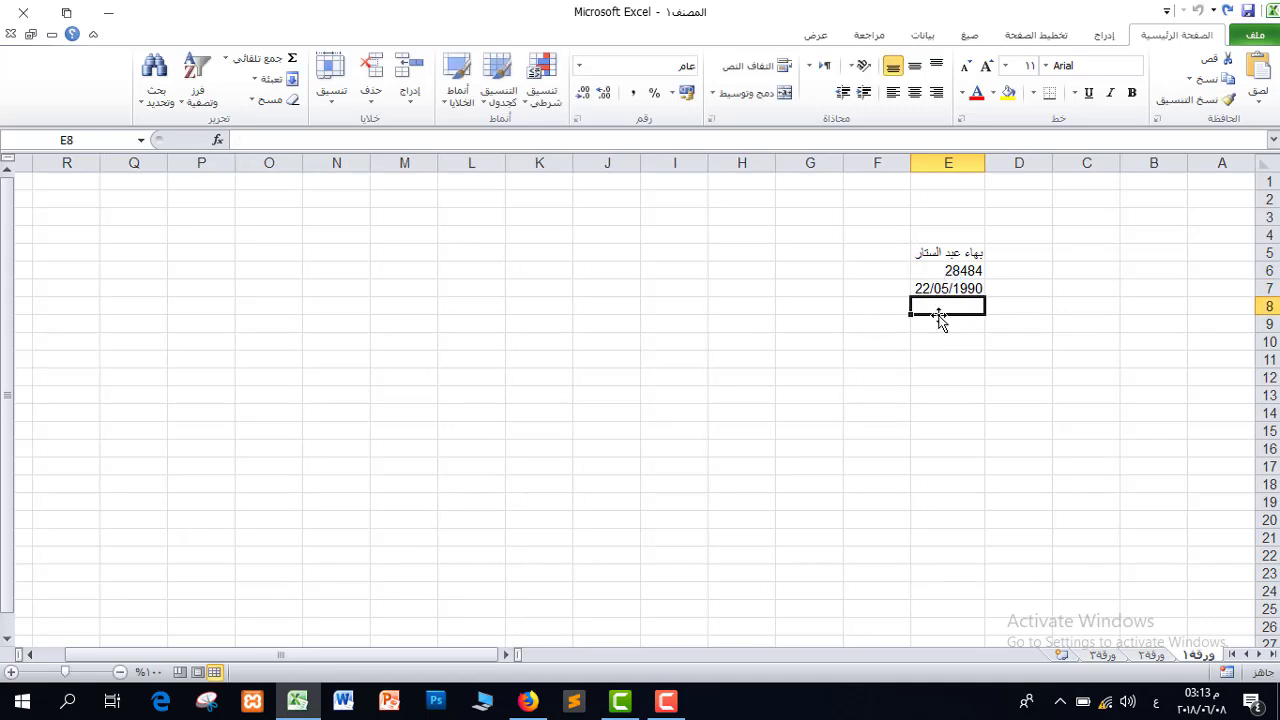
Add the heading 'الطريقة اليدوية' in cell E3
left_click(959, 216)
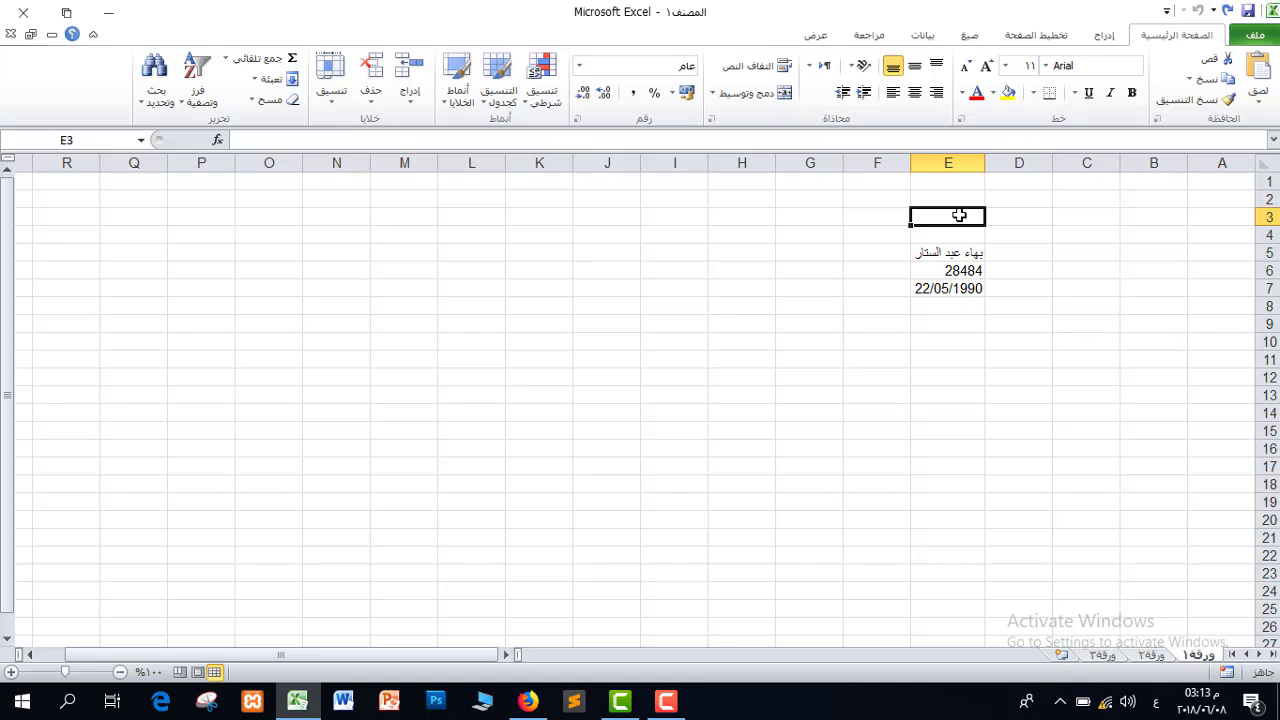
type("الطريقة اليدوية")
left_click(836, 214)
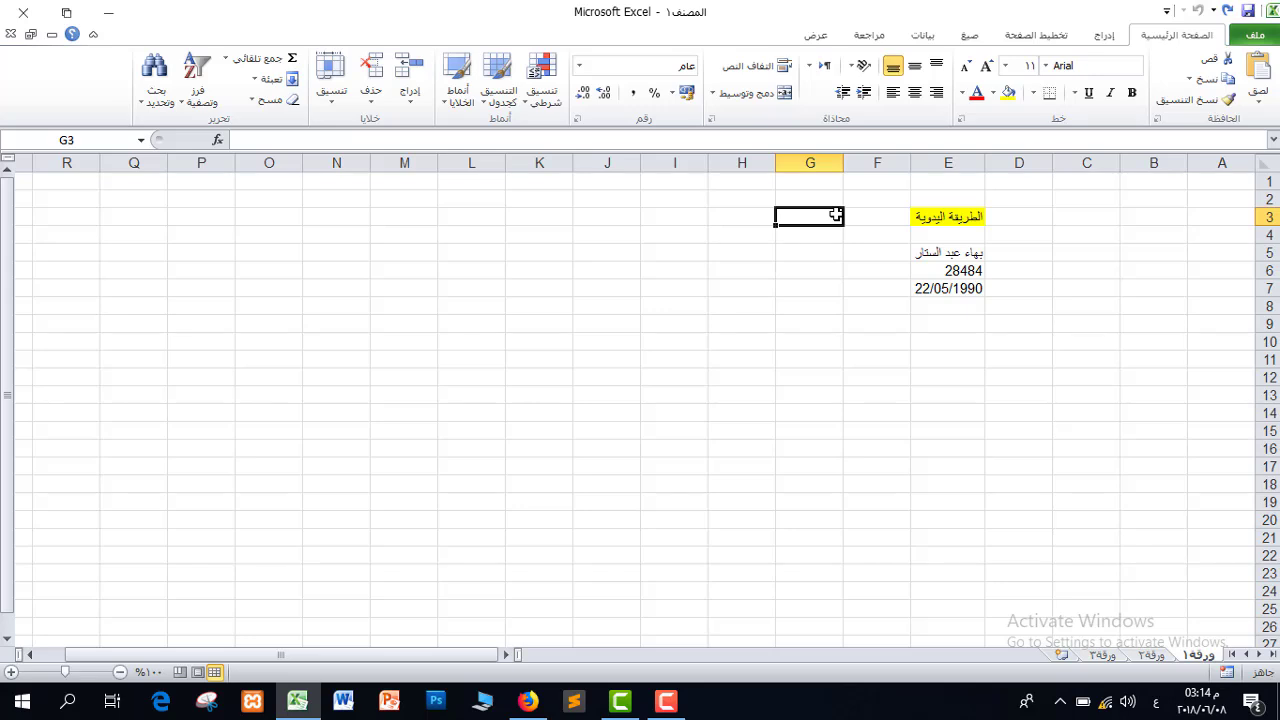
Enter السبت in G3 and zoom in on the sheet
type("السبت")
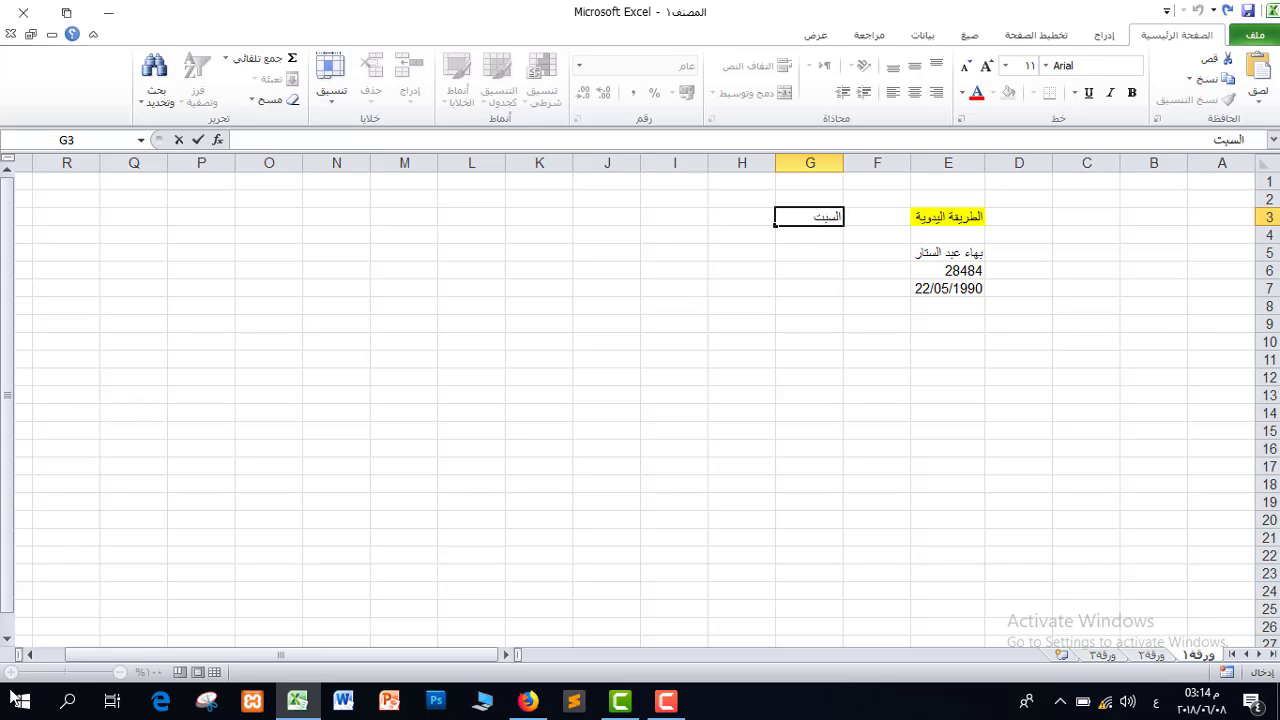
key("Return")
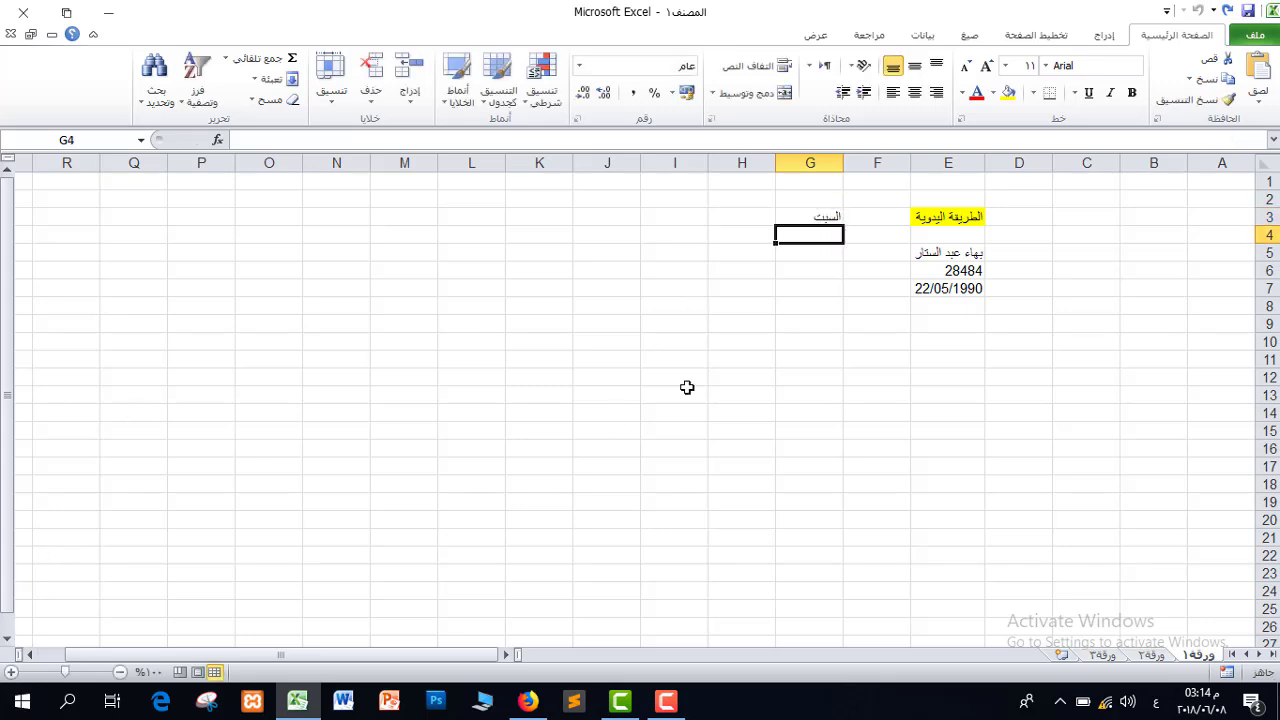
left_click(9, 672)
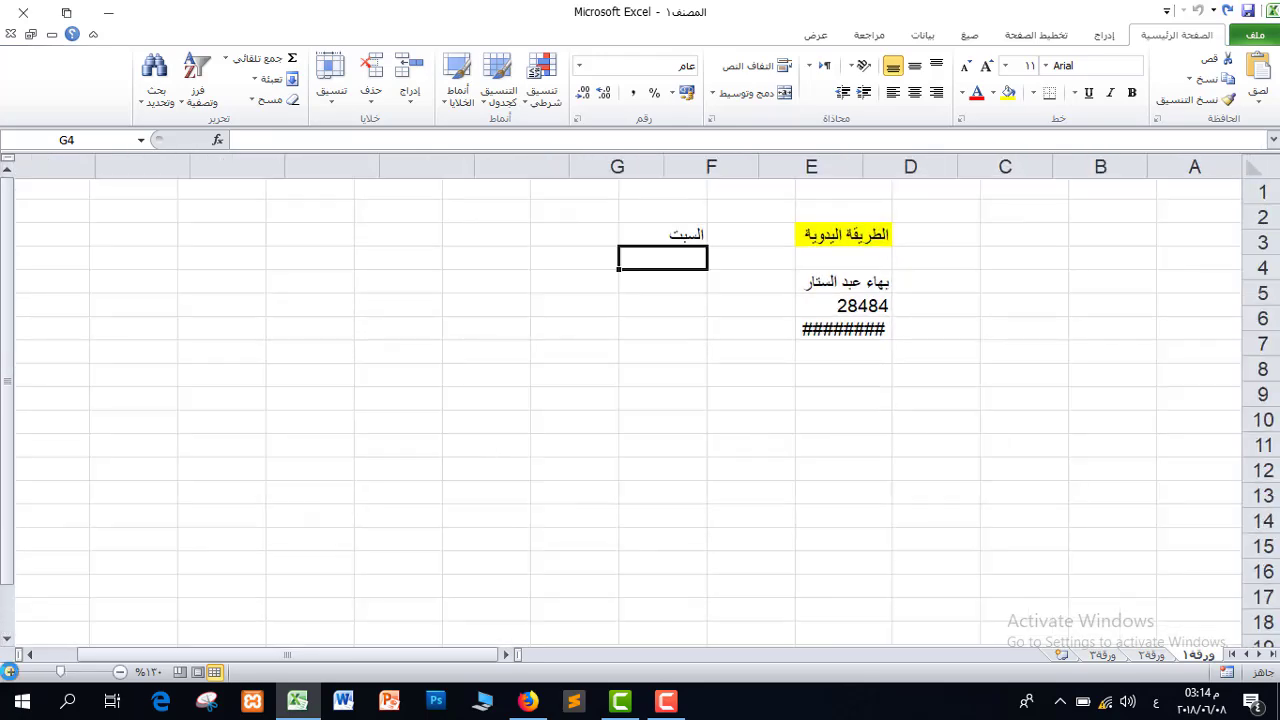
left_click(9, 672)
left_click(9, 672)
left_click(9, 672)
left_click(9, 672)
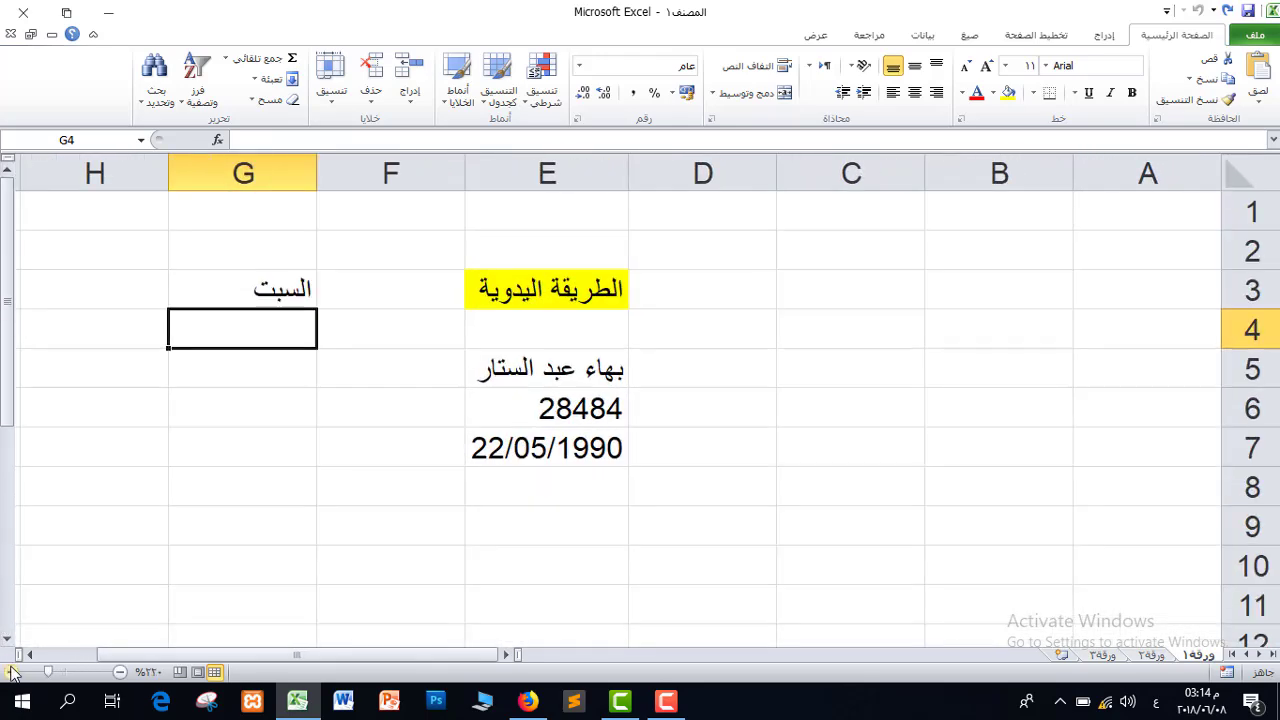
Fill G3 down to G9 with the weekdays ending at الجمعة
left_click(240, 285)
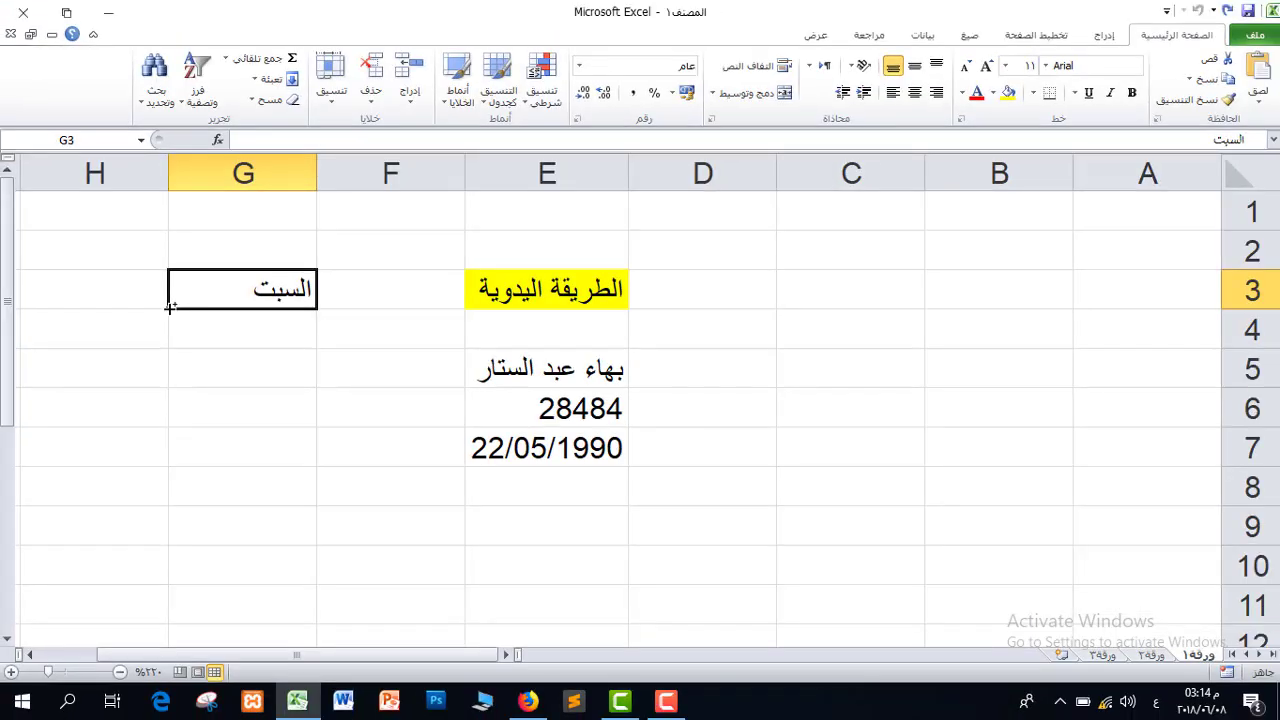
left_click_drag(170, 308, 262, 551)
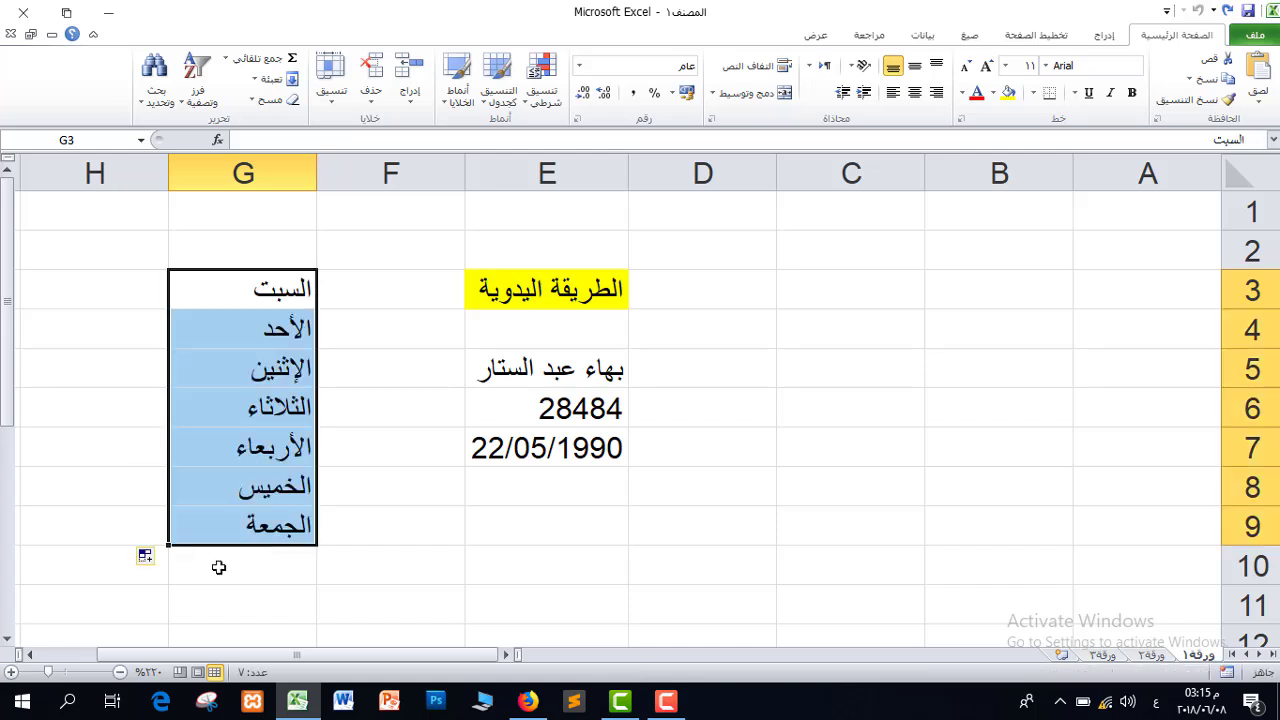
left_click(401, 289)
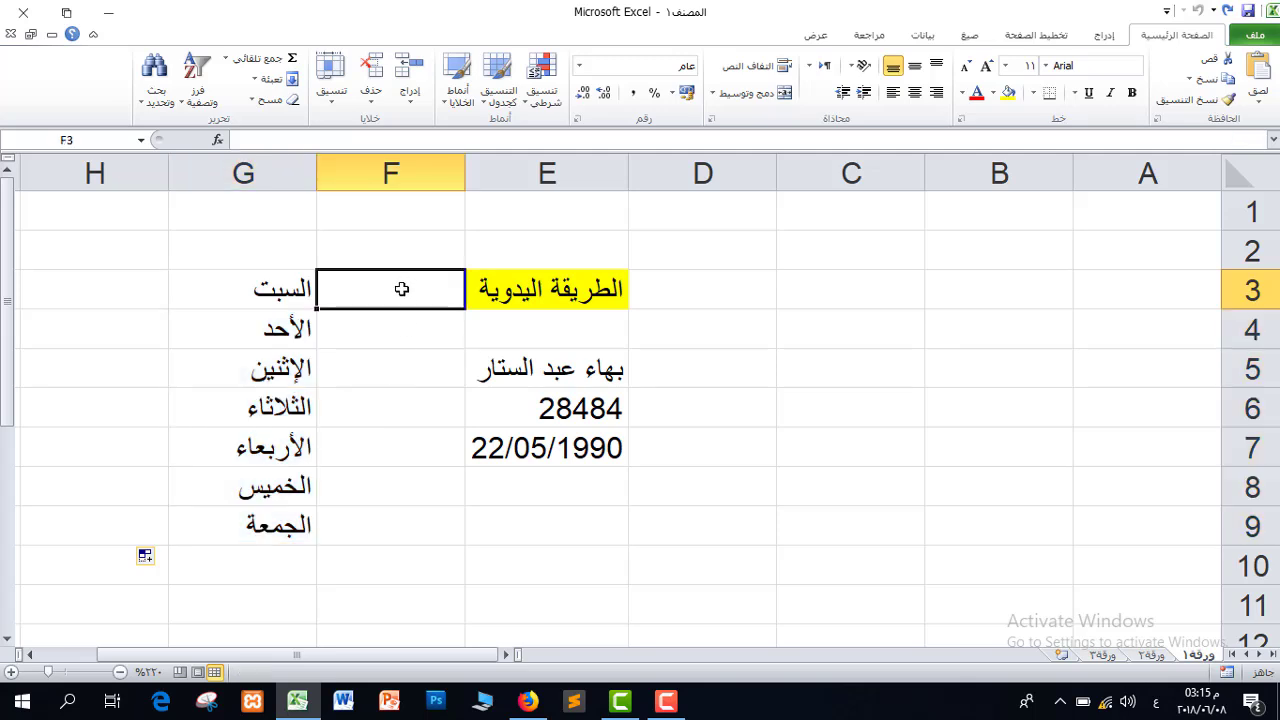
Enter كانون الثاني in F3 and fill the months down to F14
type("ك")
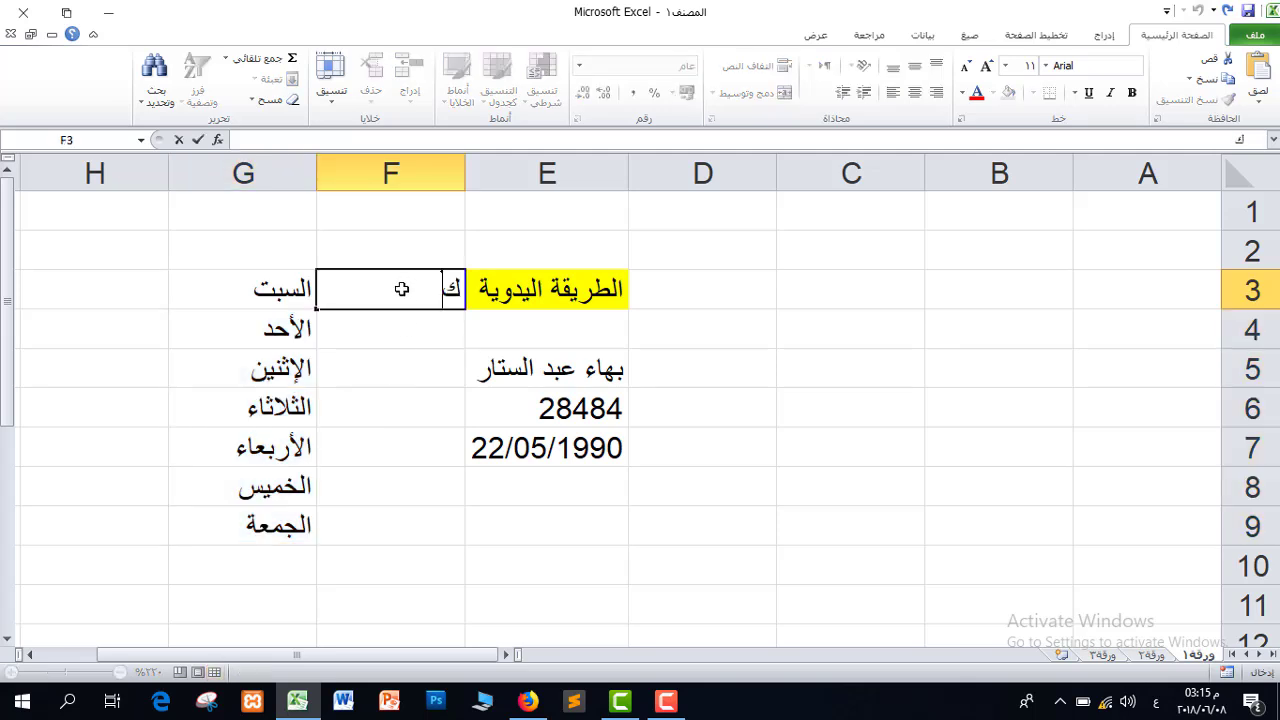
type("انون الص")
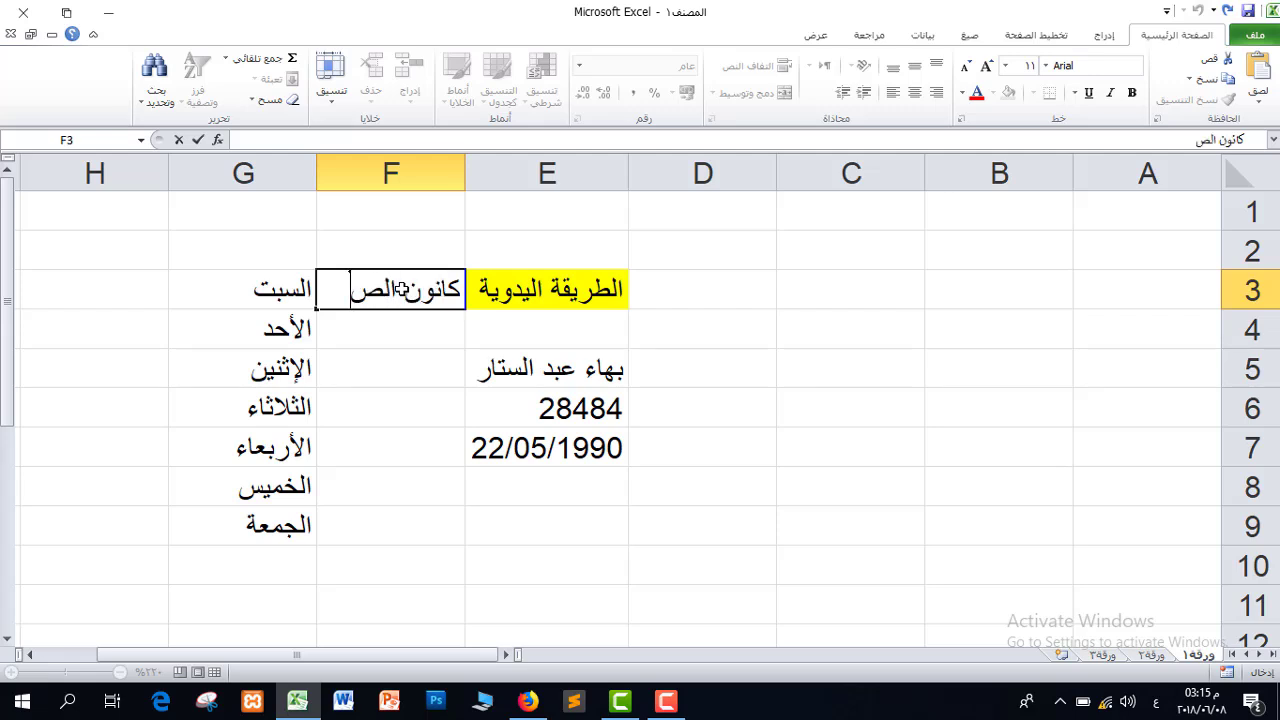
key("BackSpace")
type("ثاني")
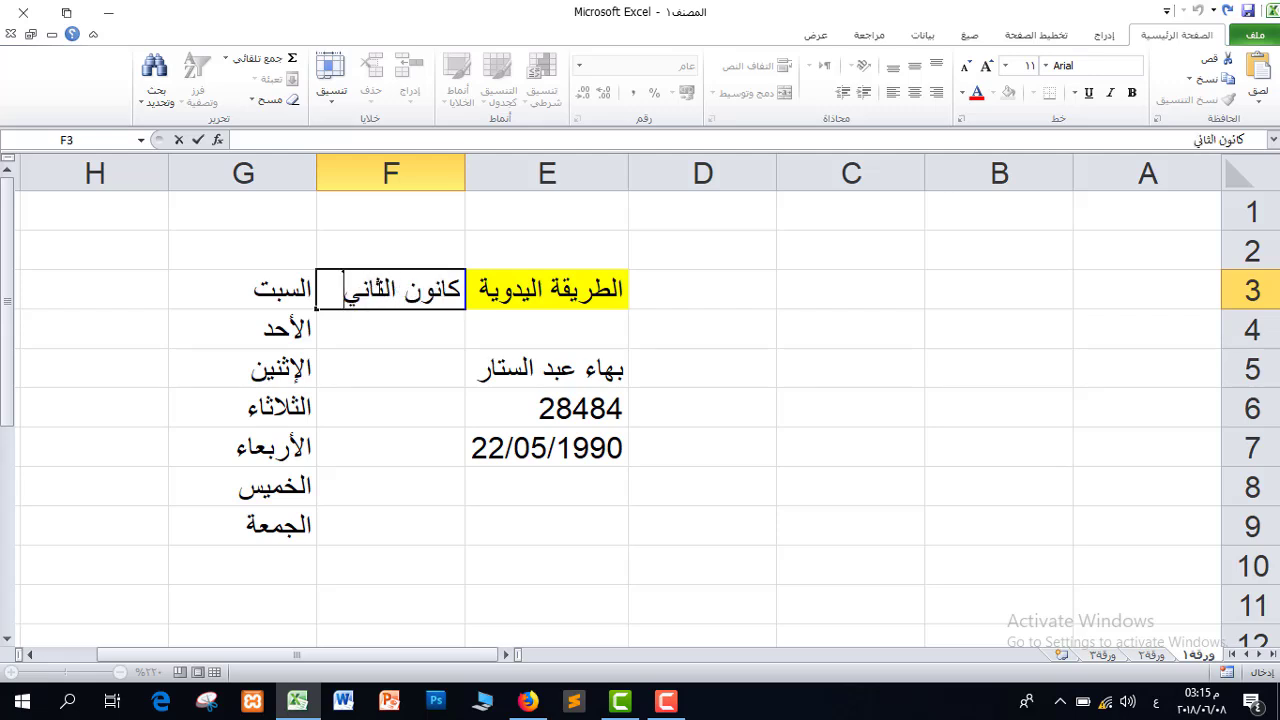
left_click_drag(314, 311, 326, 631)
left_click_drag(4, 425, 4, 392)
Enter 1/1/2018 in H3 and fill consecutive daily dates down column H
left_click(121, 291)
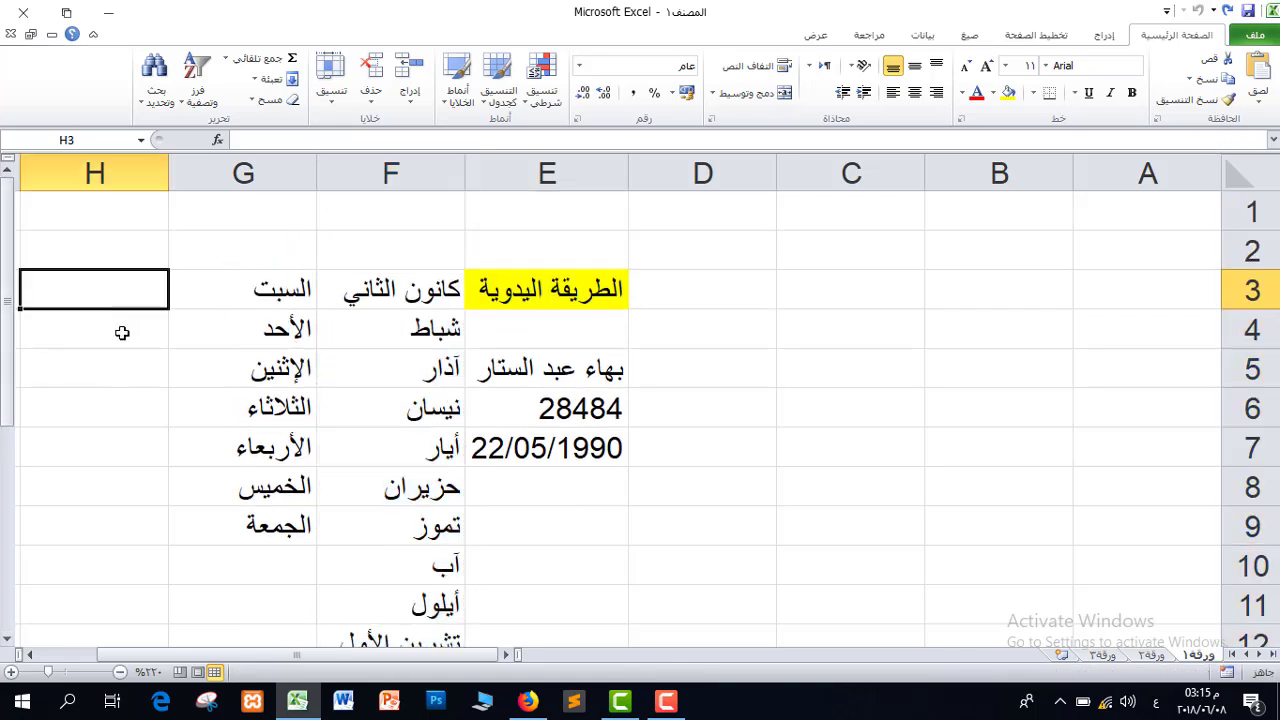
type("1/")
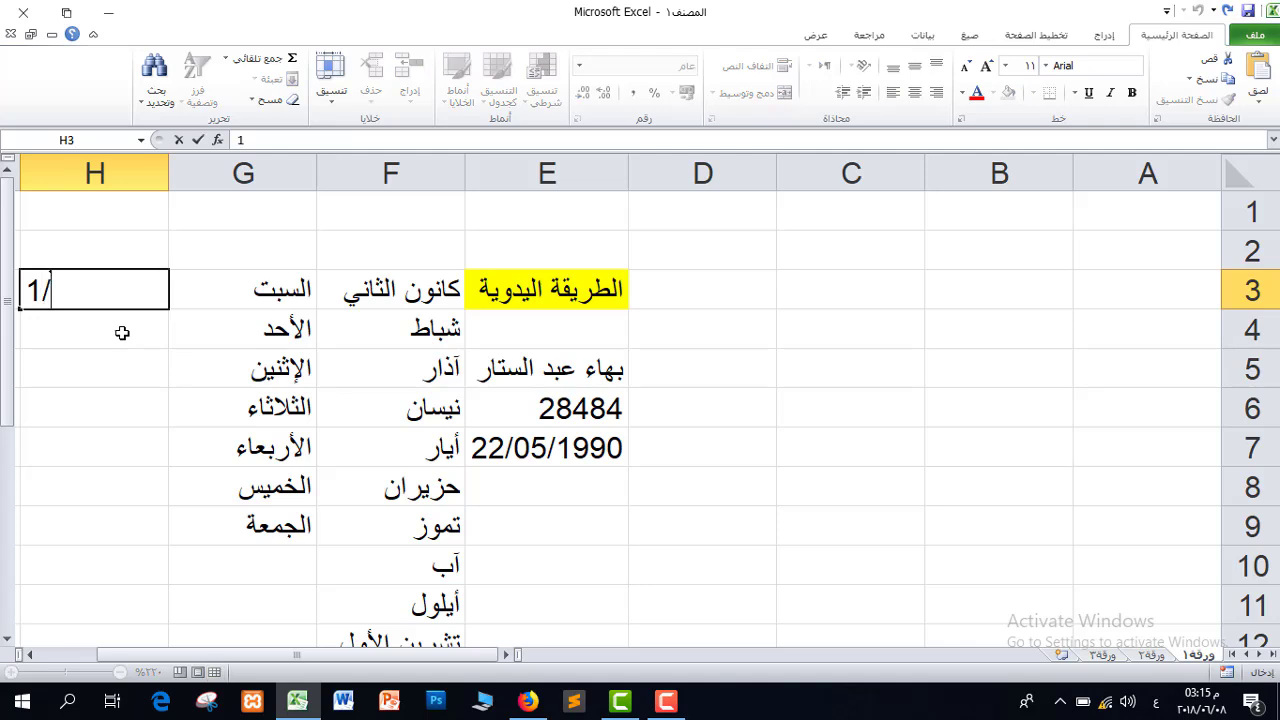
type("1/2018")
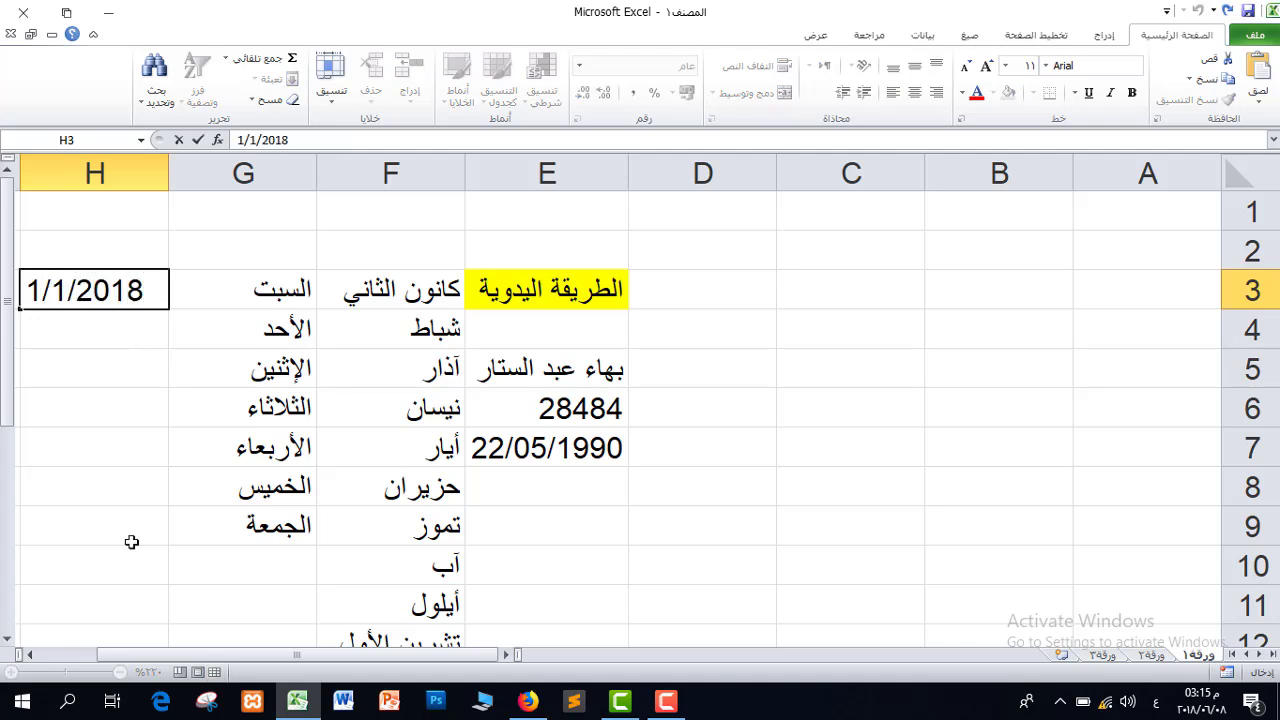
left_click(30, 655)
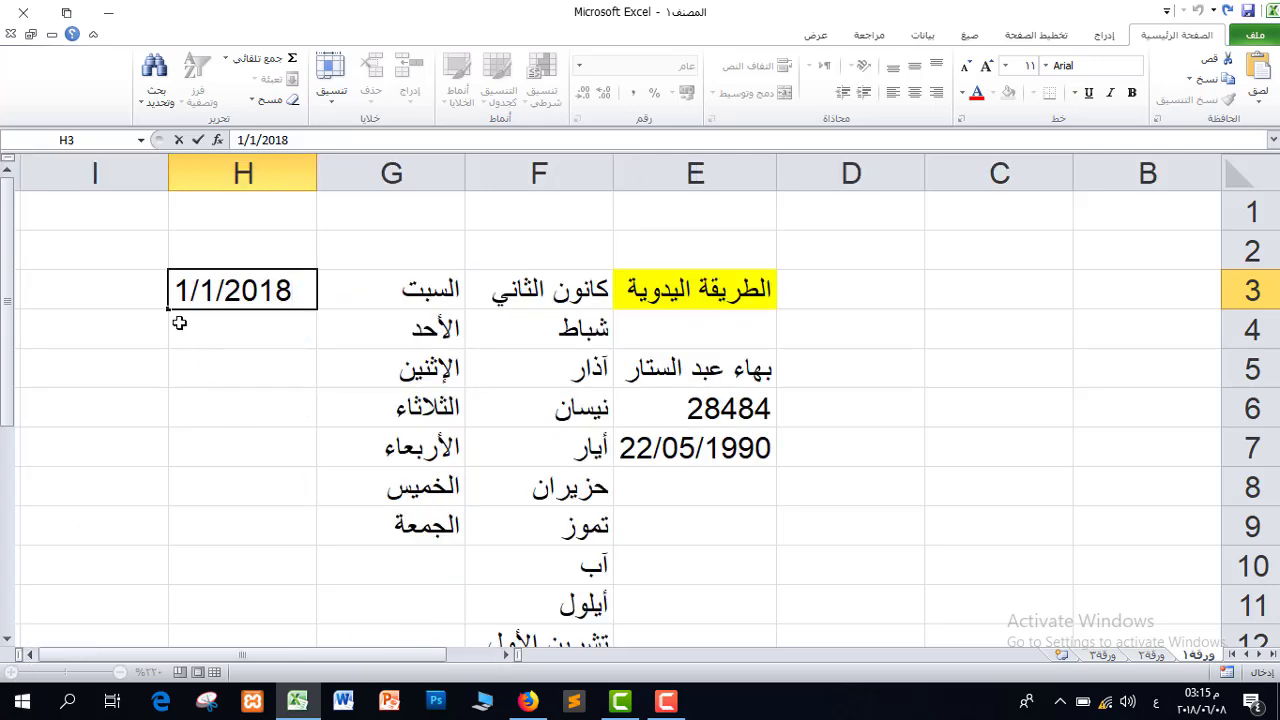
left_click_drag(167, 309, 186, 612)
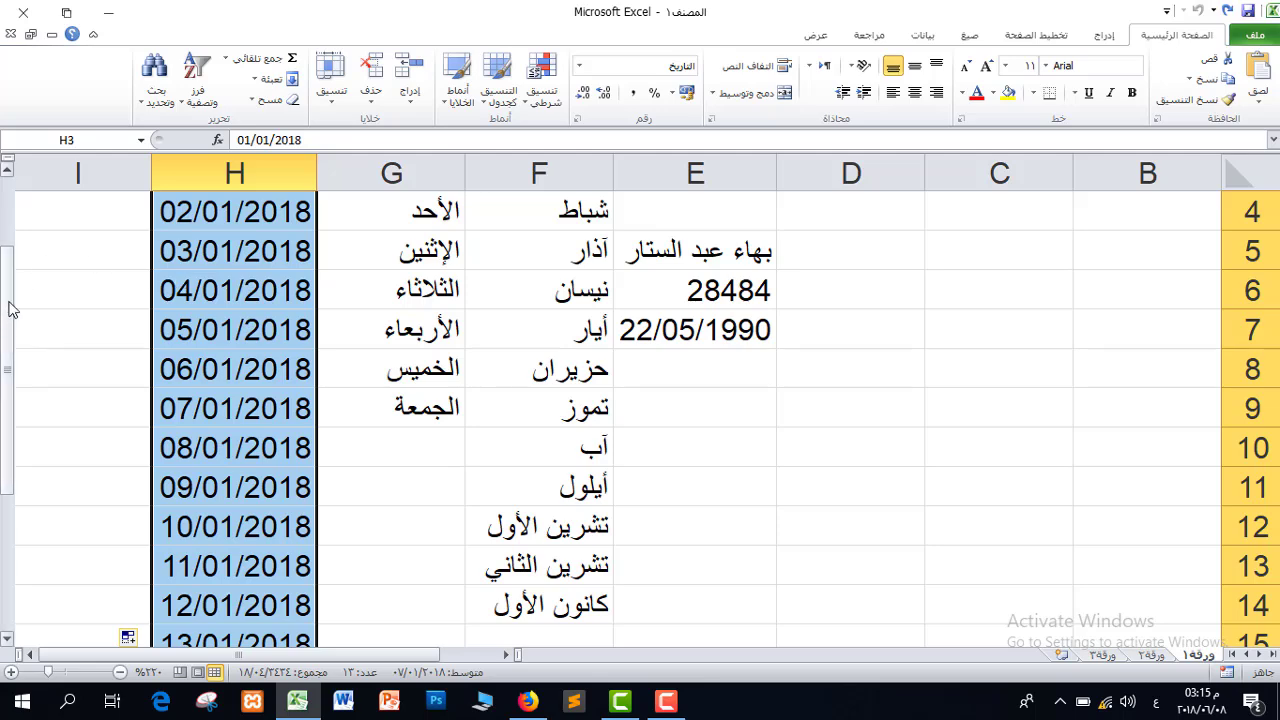
scroll(160, 280, "up", 1)
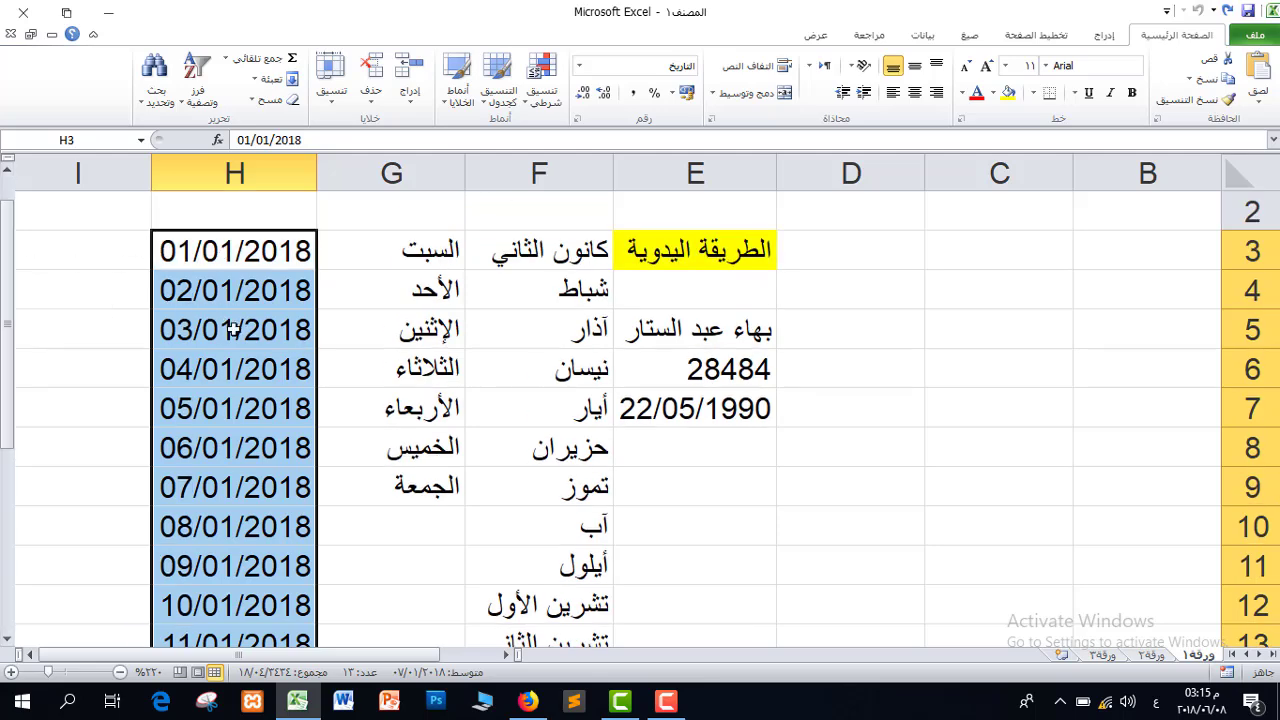
left_click(104, 256)
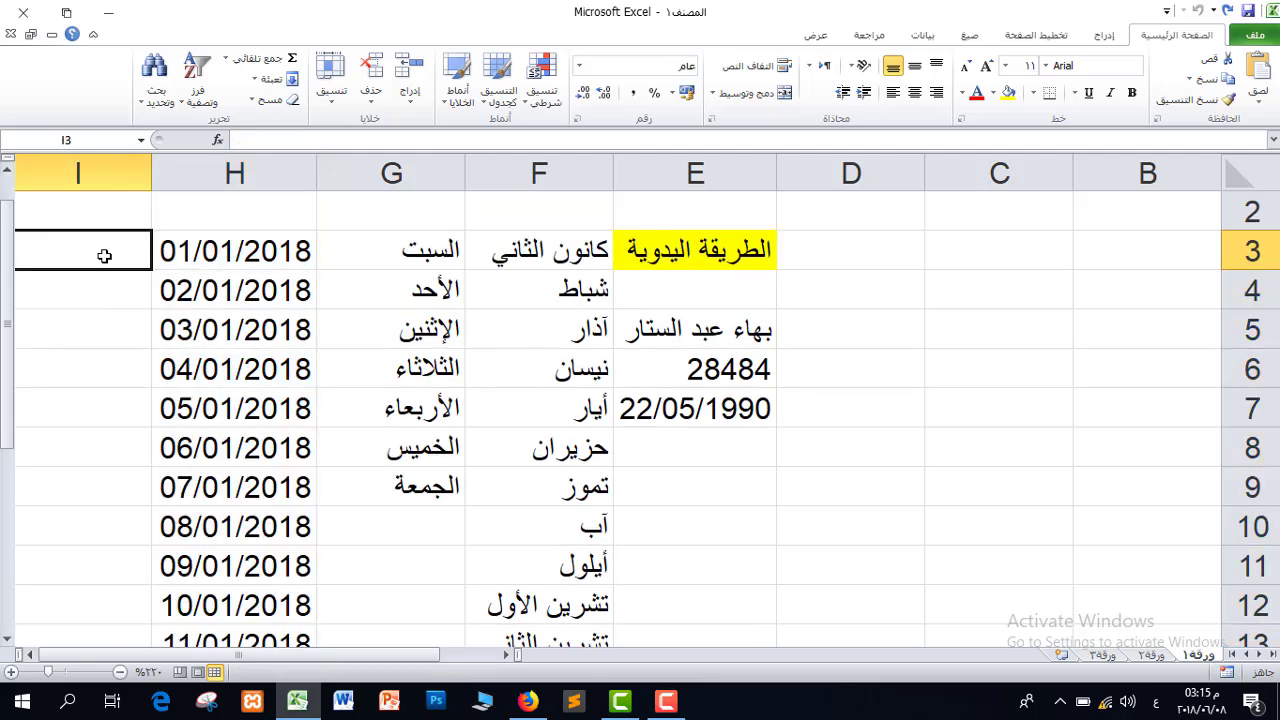
left_click(31, 654)
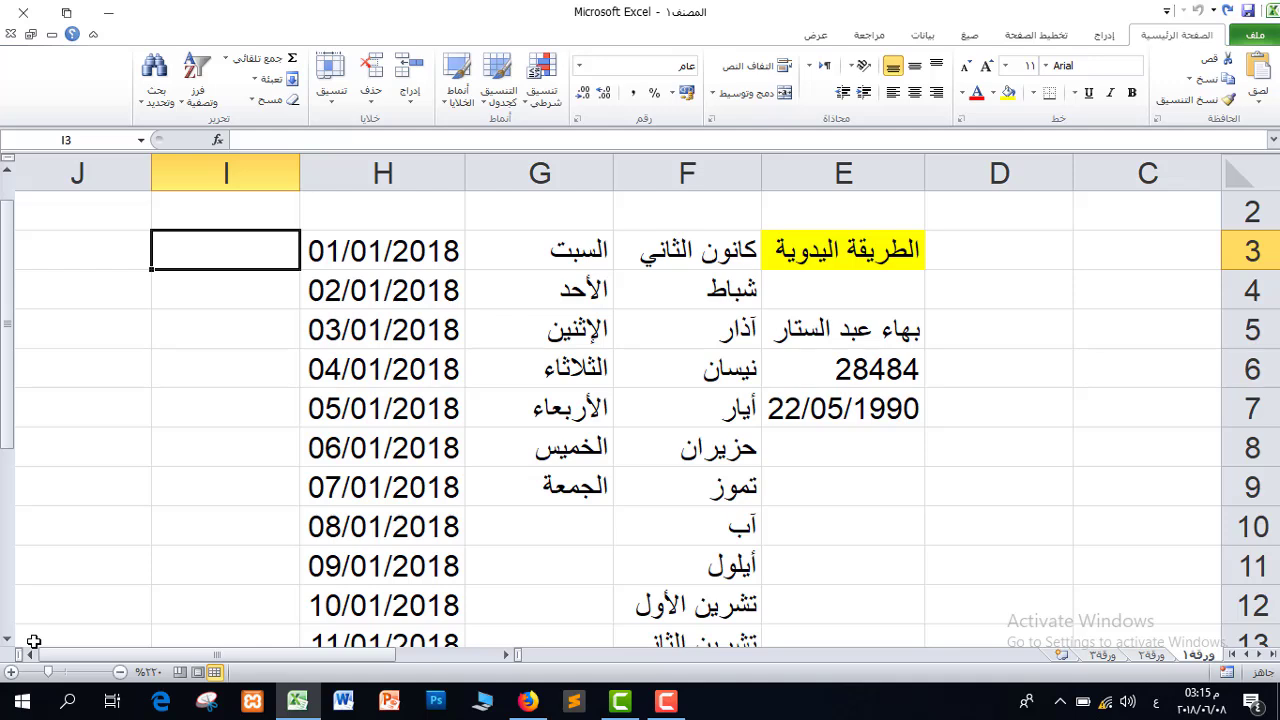
Turn a copied 1 in column I into a 1–9 series, and fill J3:J12 with 1 to 10
type("1")
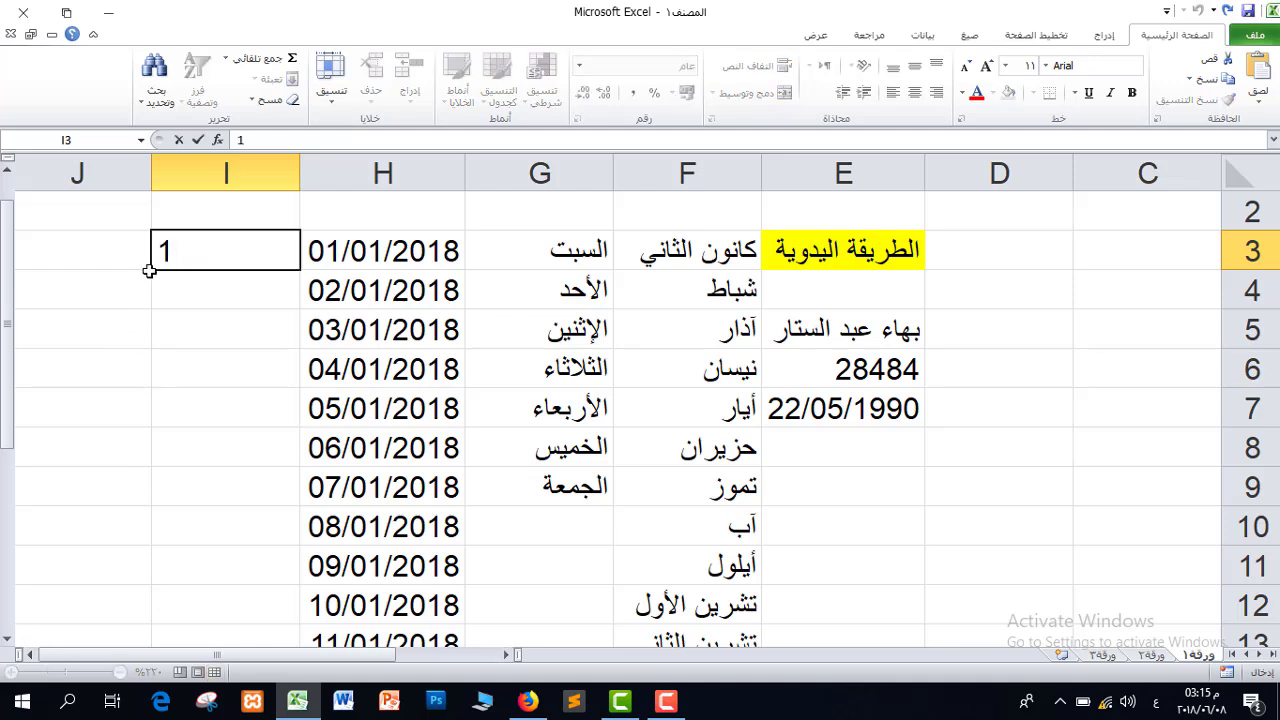
left_click_drag(148, 270, 225, 590)
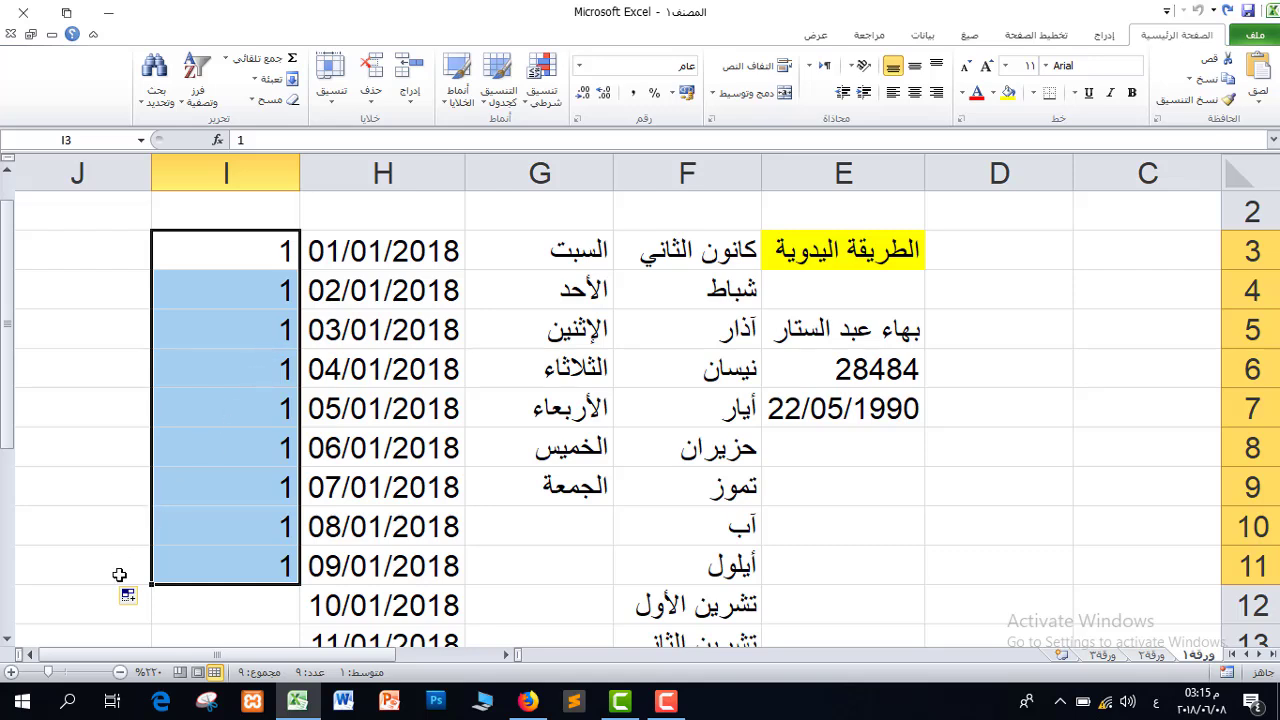
left_click(247, 543, "ctrl")
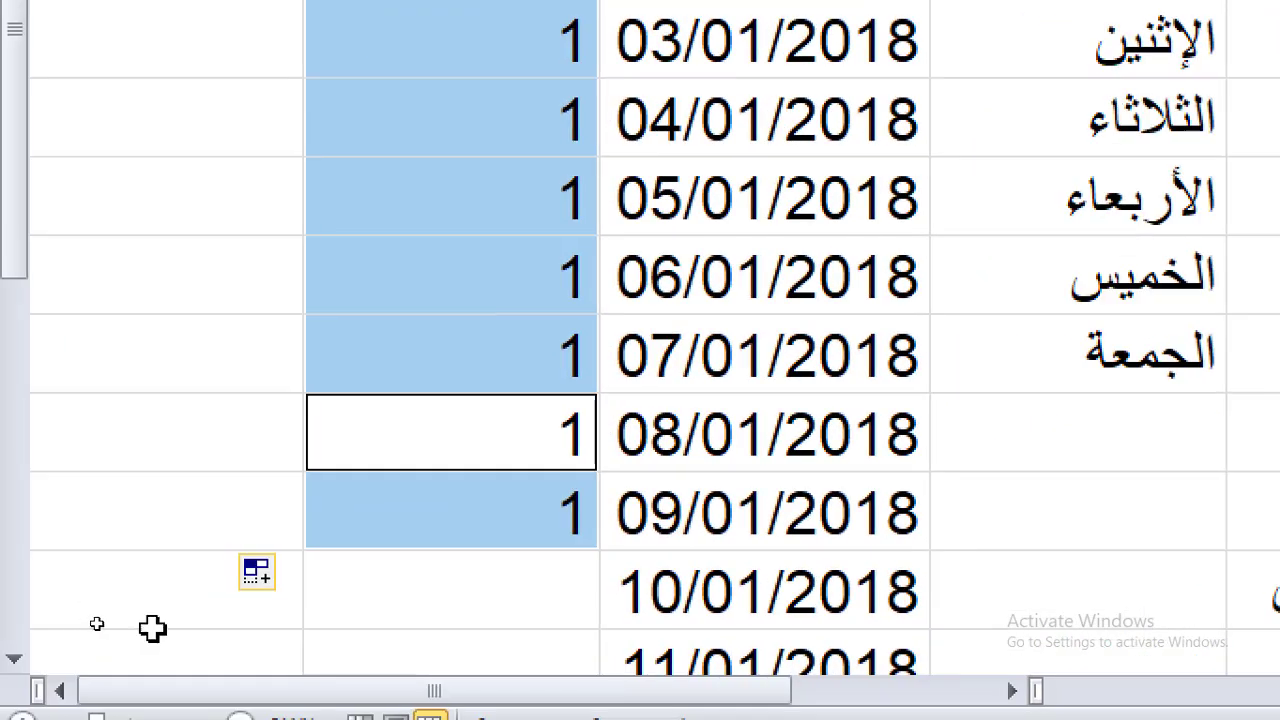
left_click(258, 580)
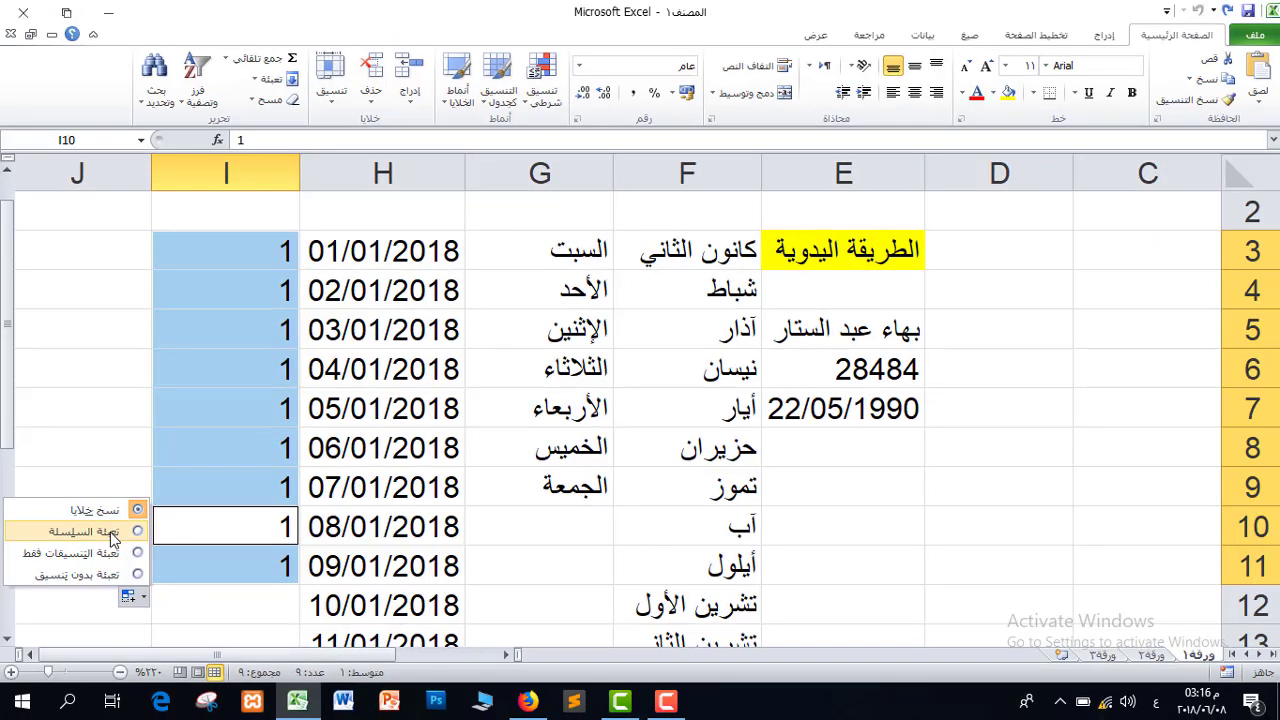
left_click(228, 445)
left_click(95, 255)
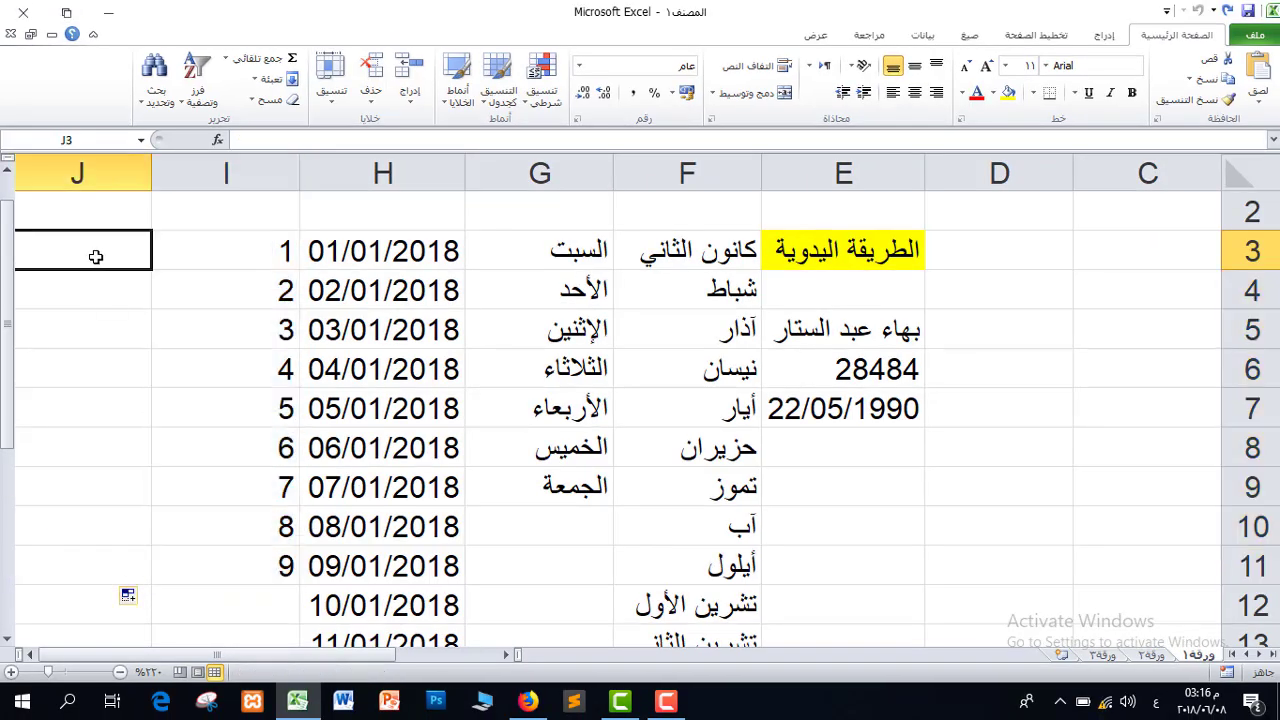
type("1")
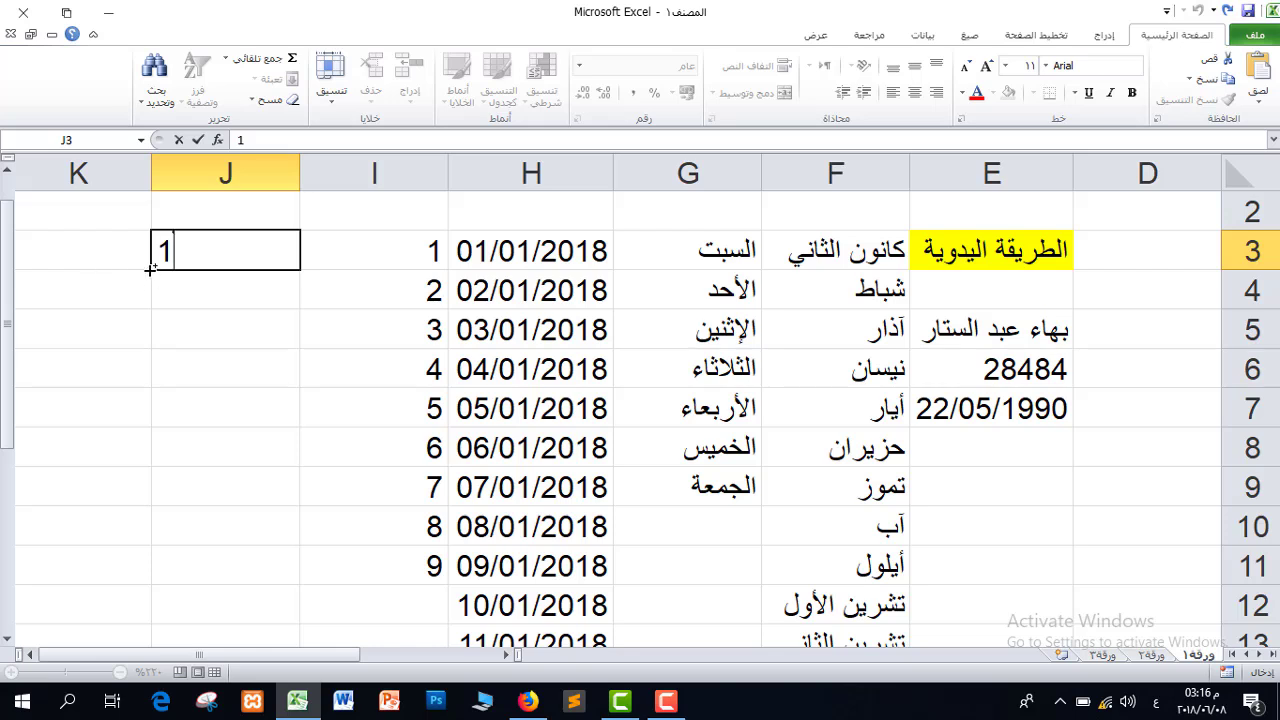
left_click_drag(152, 269, 165, 627)
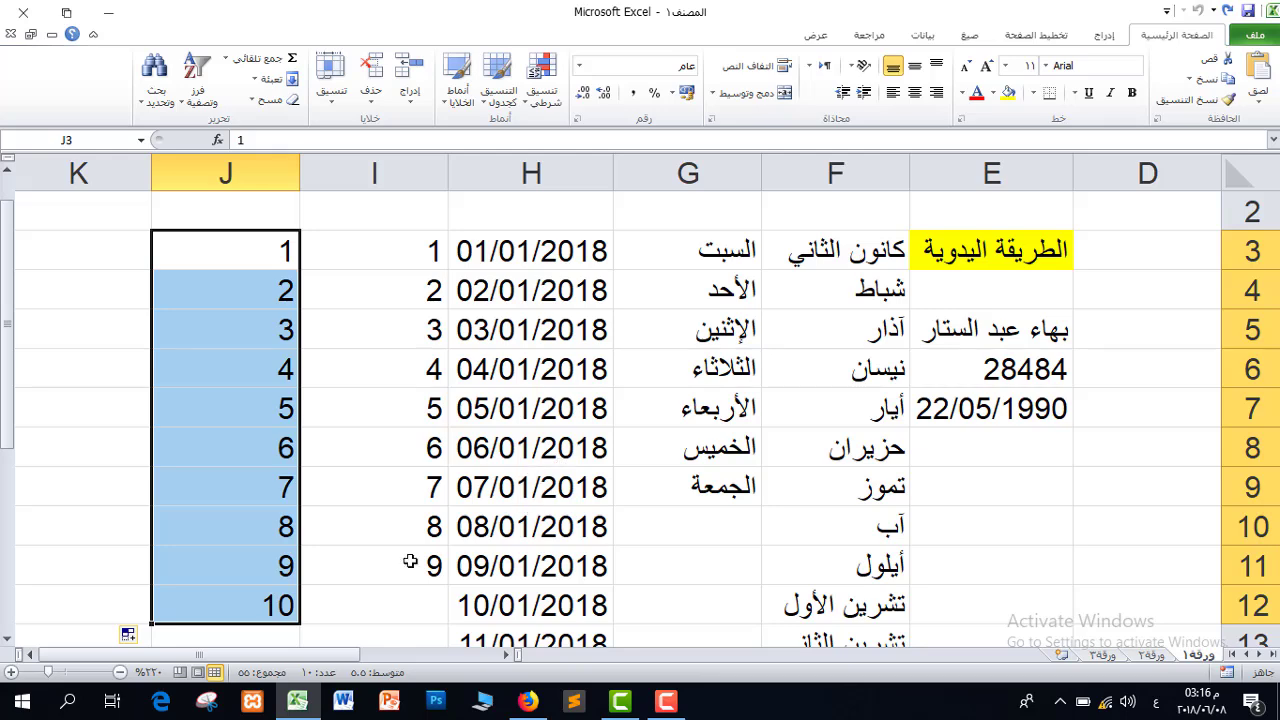
Enter 1 and 2 in K3:K4 and extend the series down to K14
left_click(114, 252)
type("1")
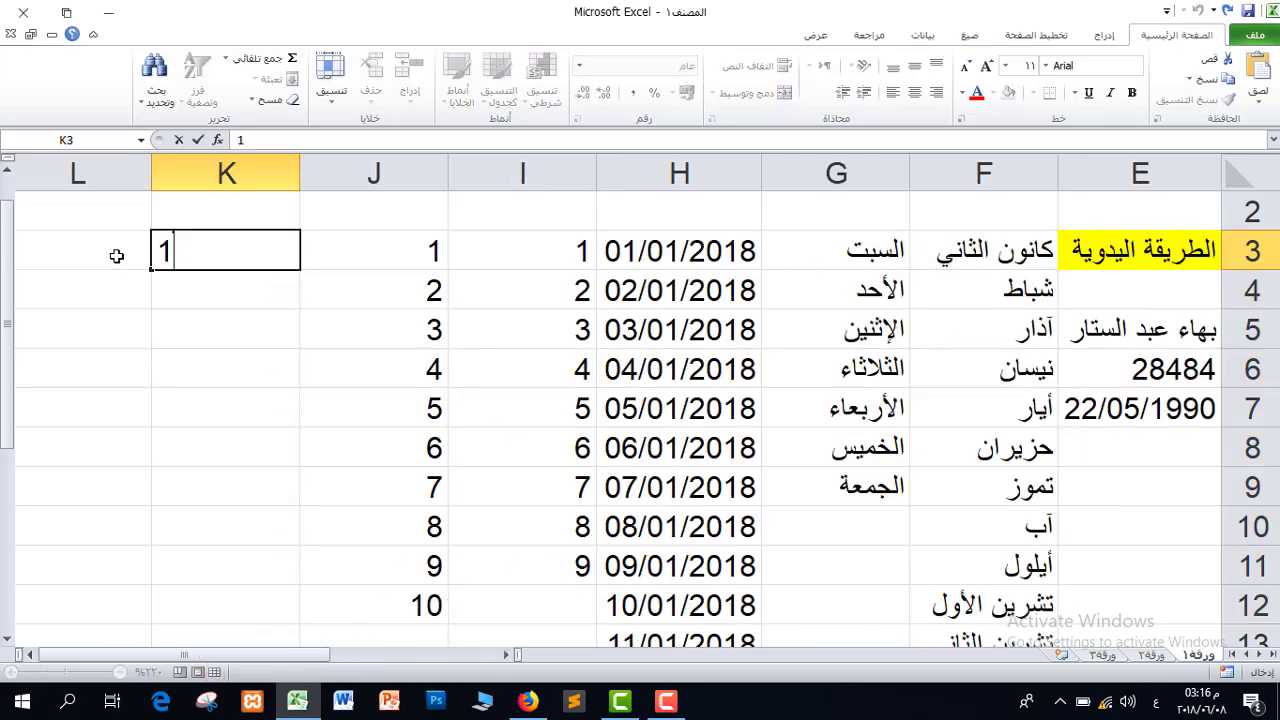
key("Return")
type("2")
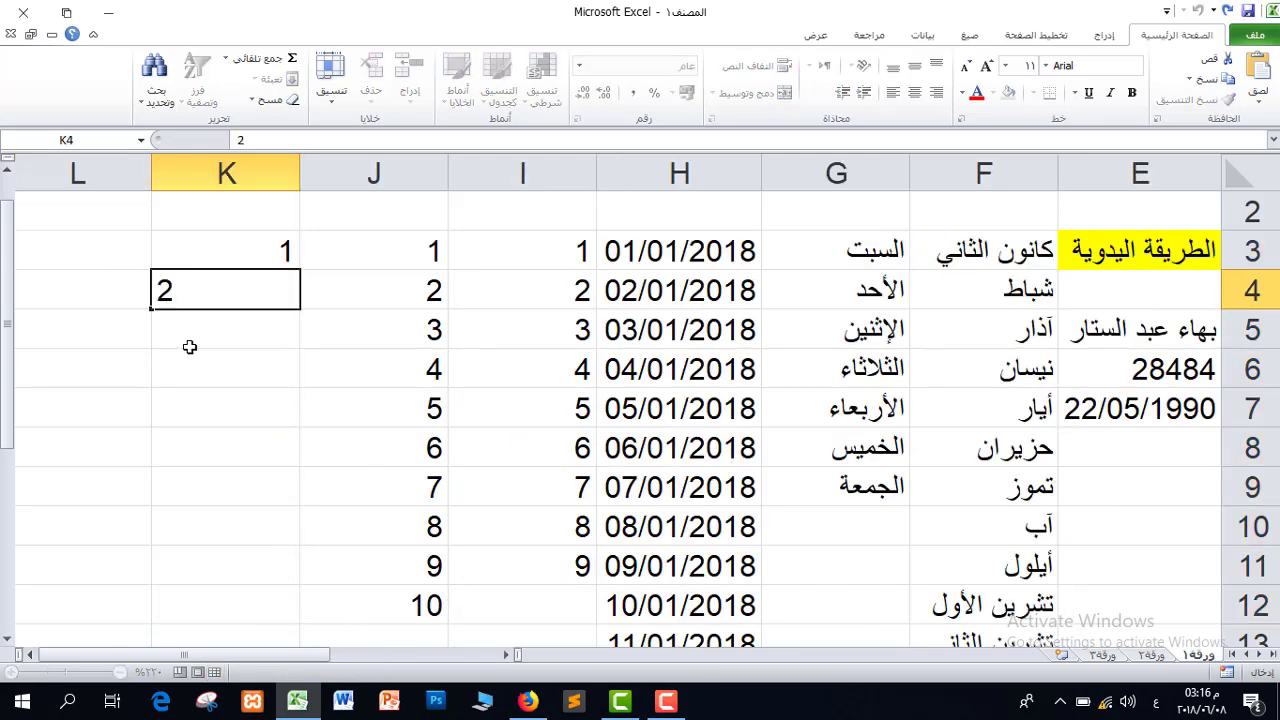
key("Return")
left_click(254, 251)
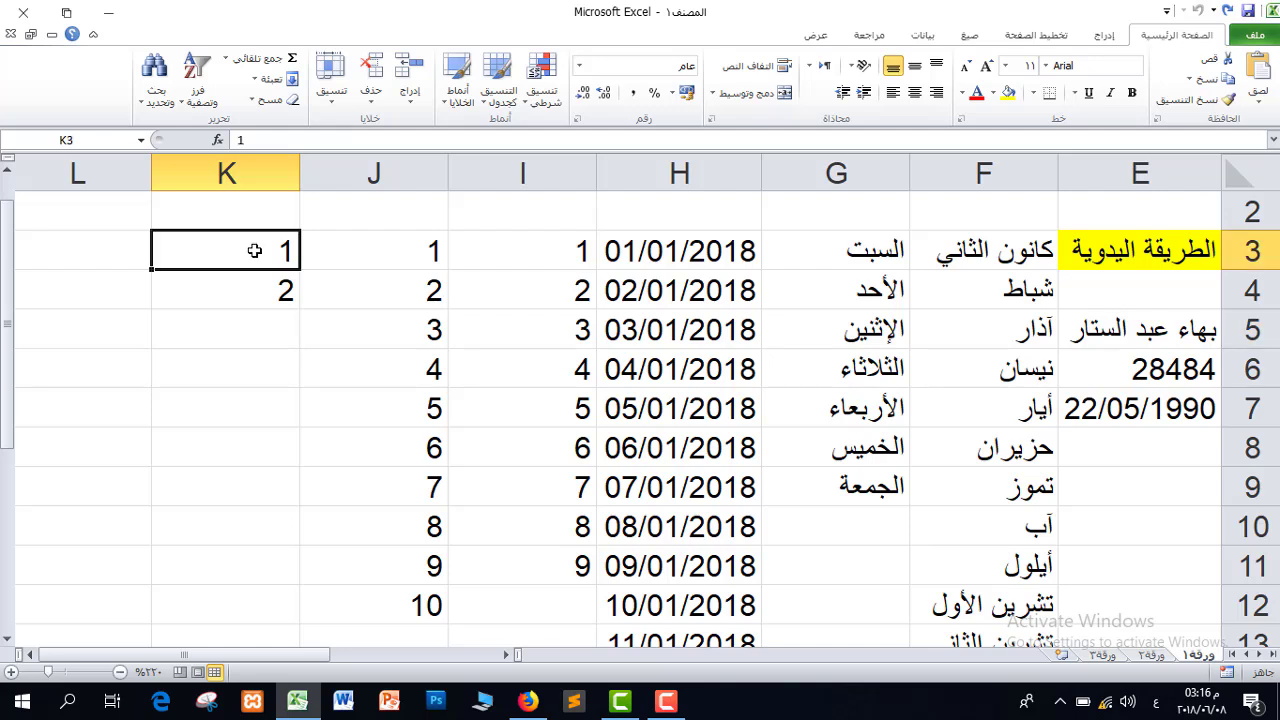
left_click_drag(254, 251, 256, 280)
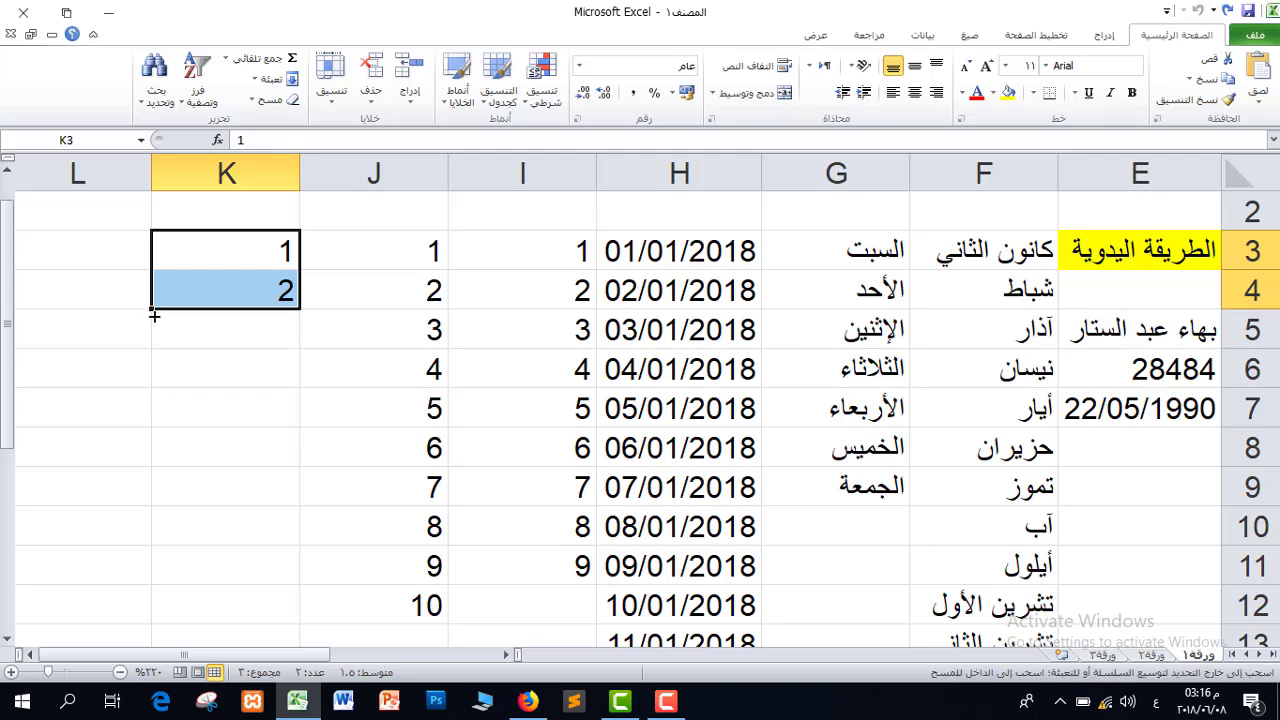
left_click_drag(153, 306, 193, 605)
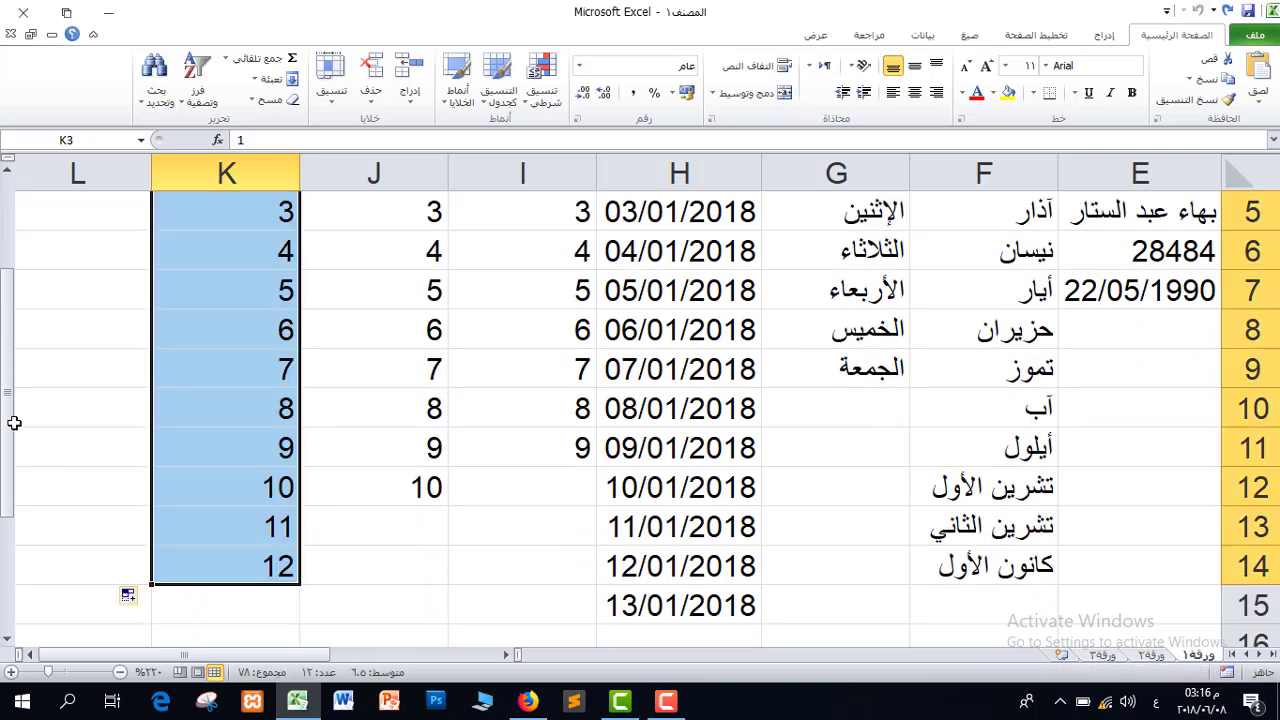
left_click_drag(10, 420, 10, 272)
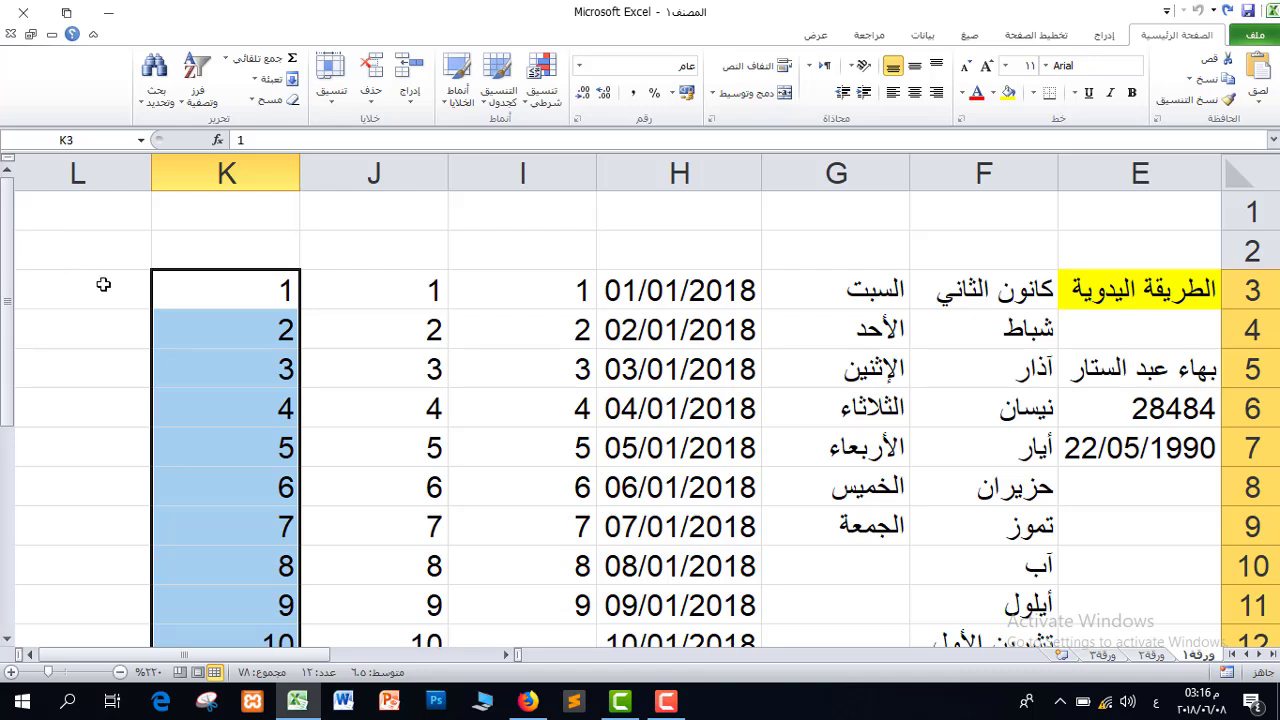
left_click(100, 284)
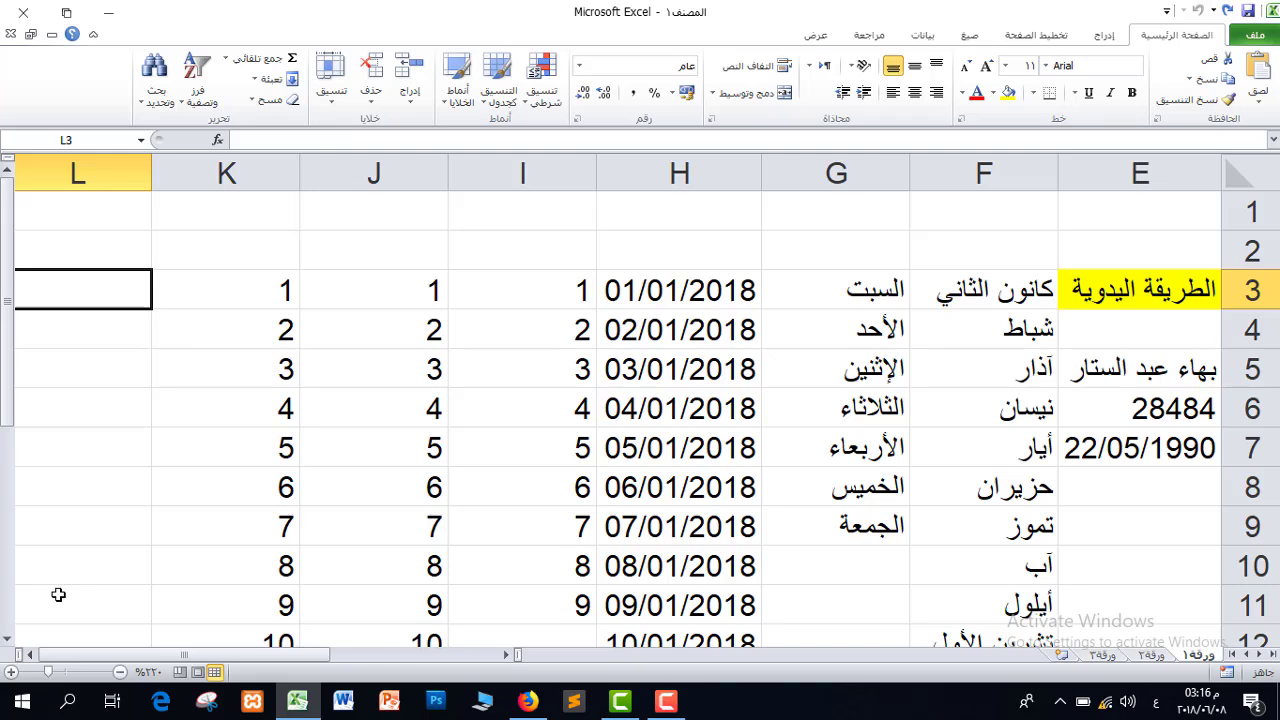
Enter بغداد in L3, undo two trial fills, and open the File backstage page
type("بغداد")
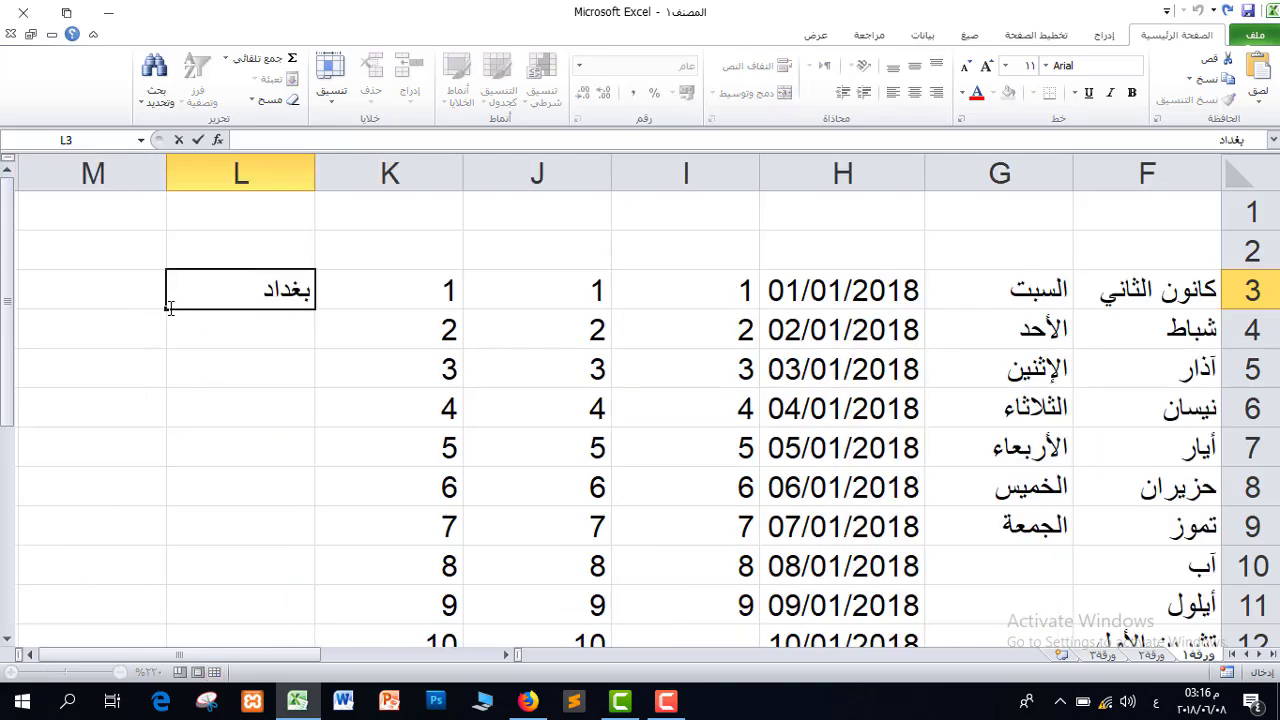
left_click_drag(169, 308, 165, 505)
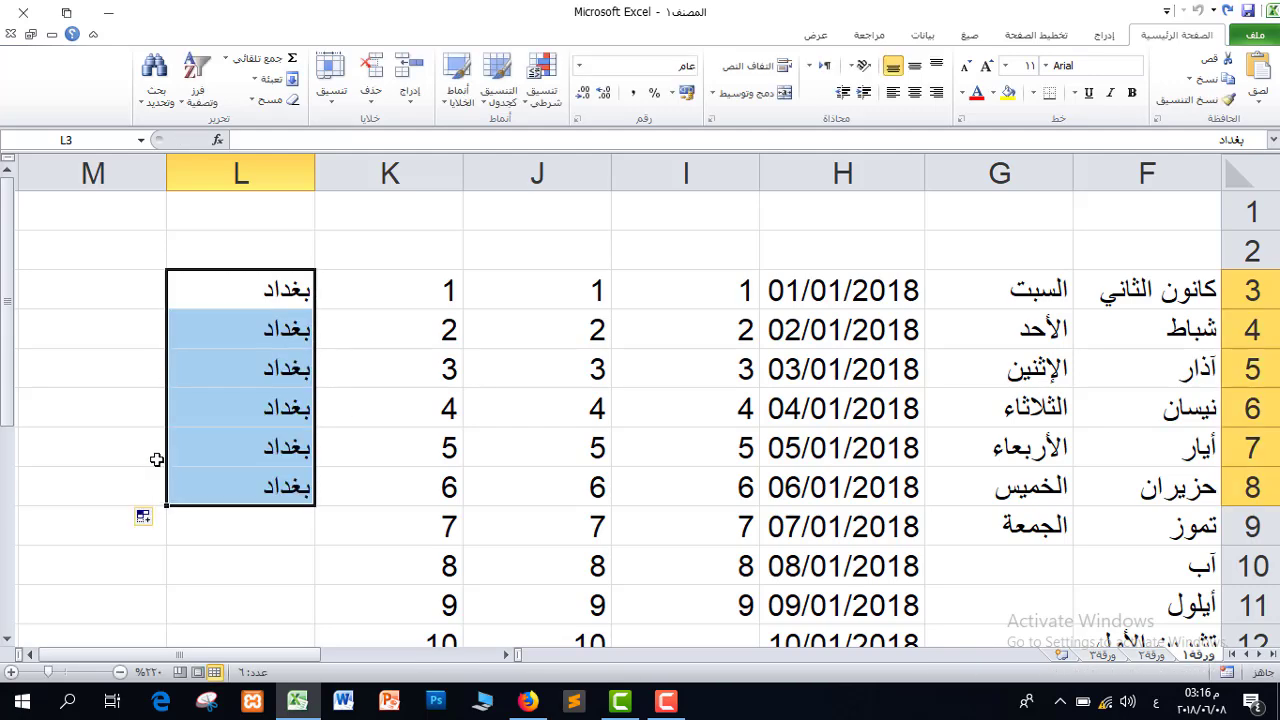
key("ctrl+z")
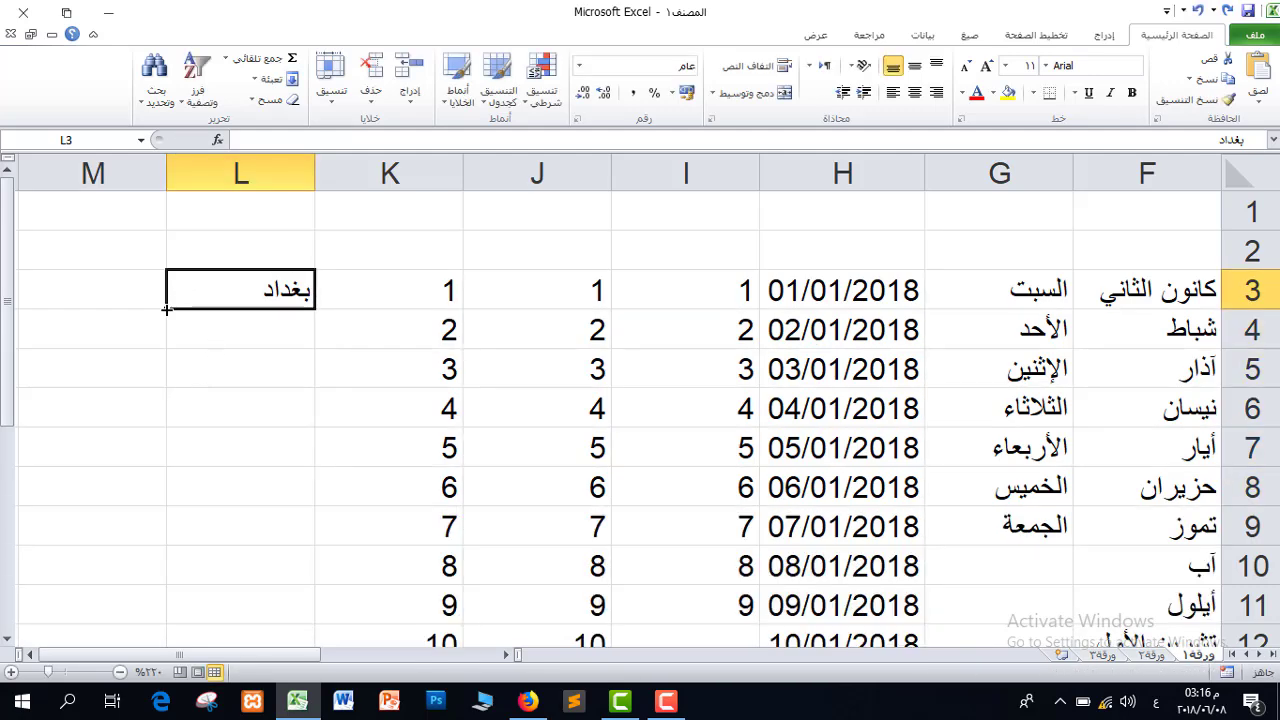
left_click_drag(166, 310, 150, 502)
key("ctrl+z")
left_click(265, 390)
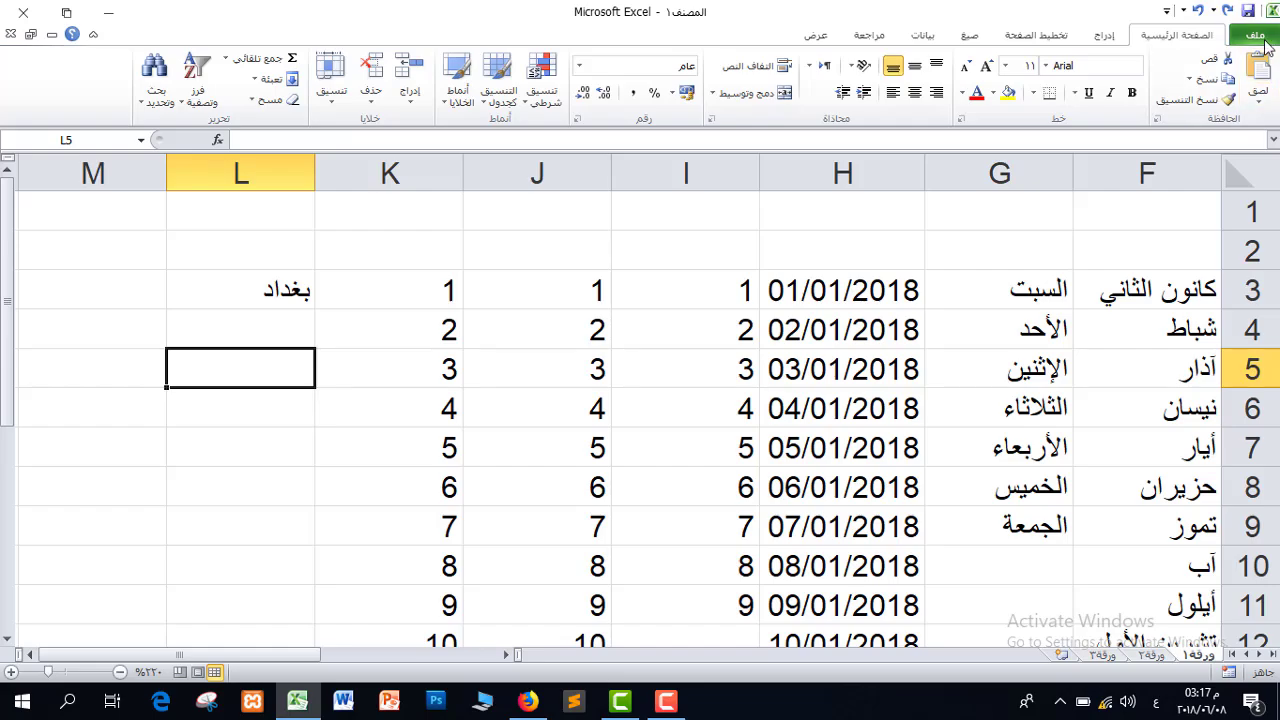
left_click(1262, 40)
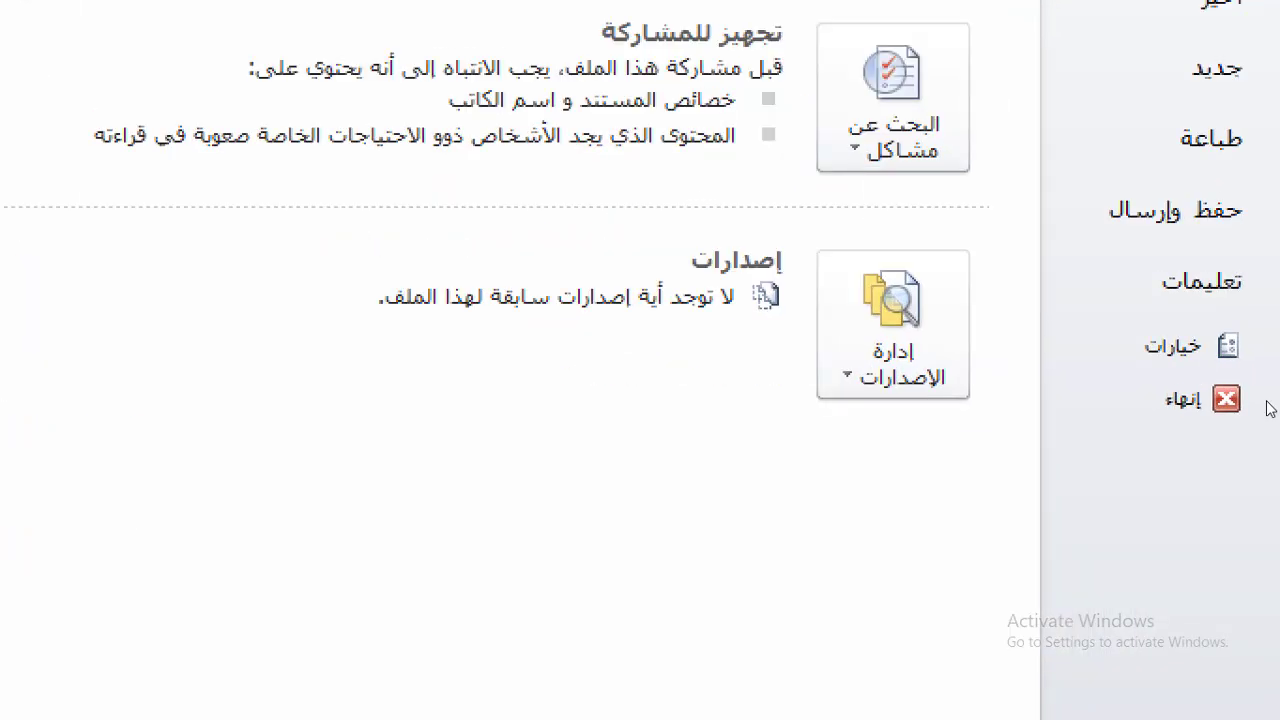
Go to Excel Options > Advanced and open Edit Custom Lists
left_click(1195, 348)
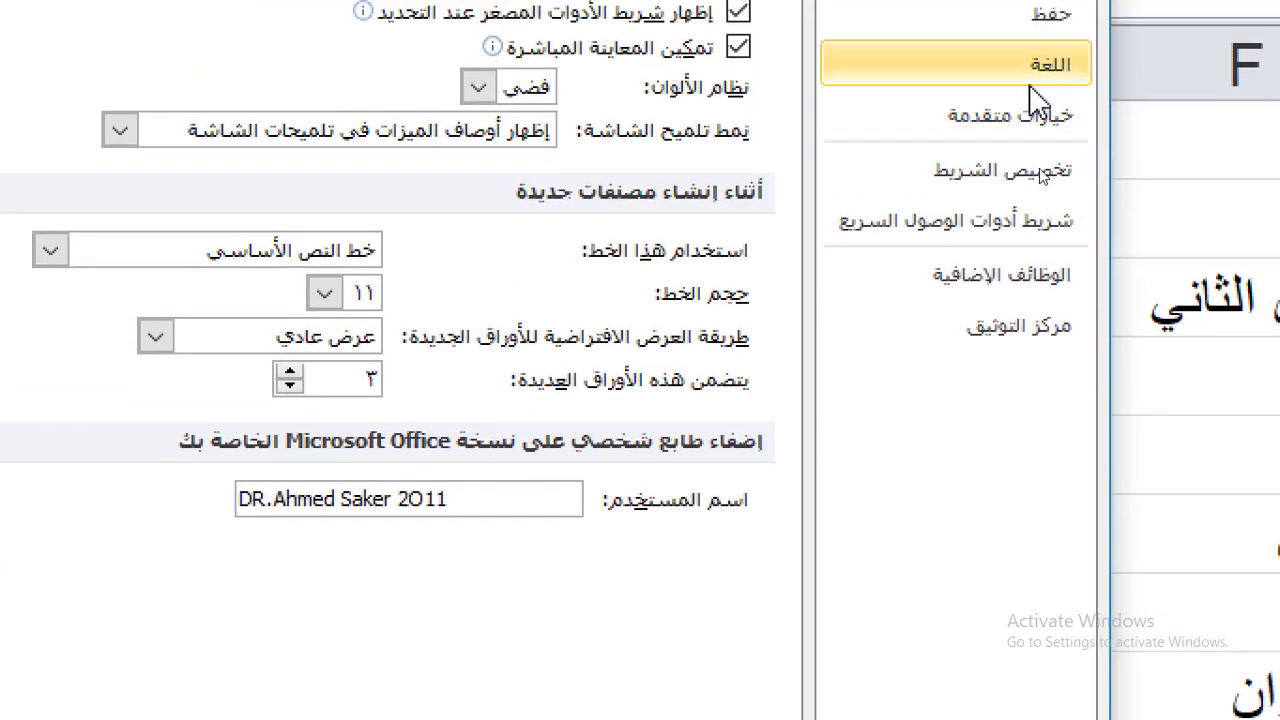
left_click(1028, 200)
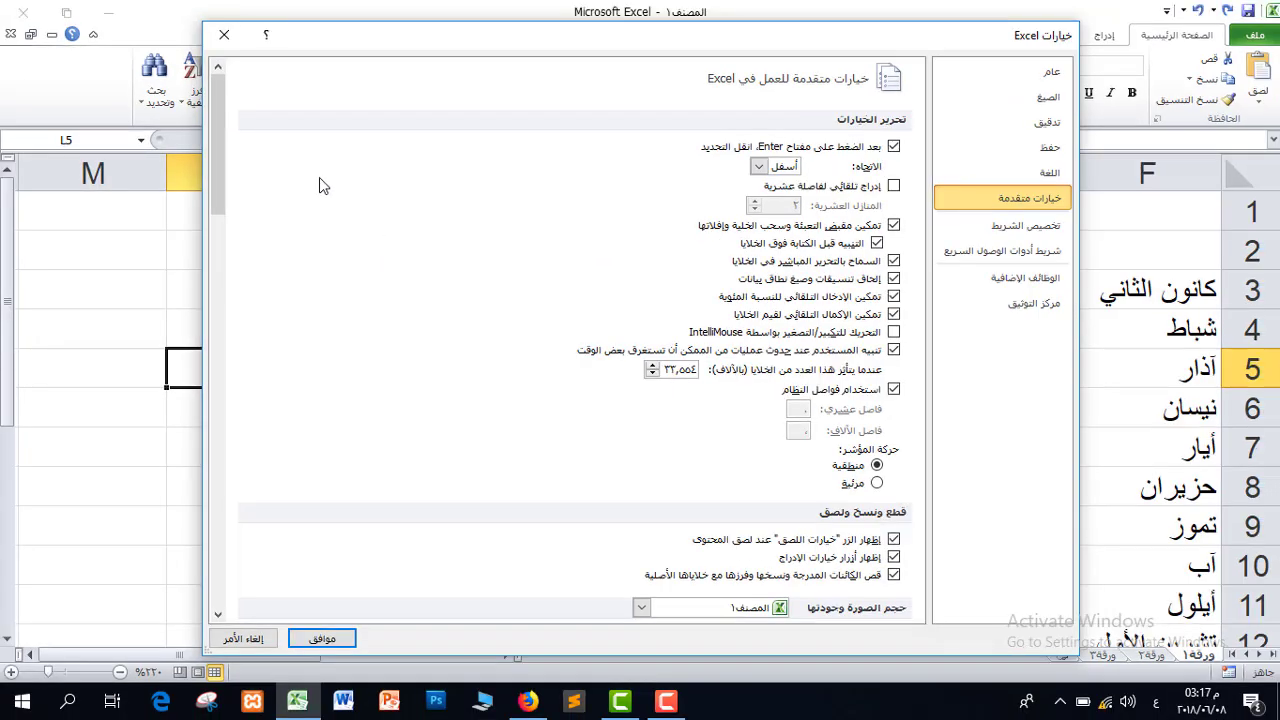
left_click_drag(224, 130, 254, 520)
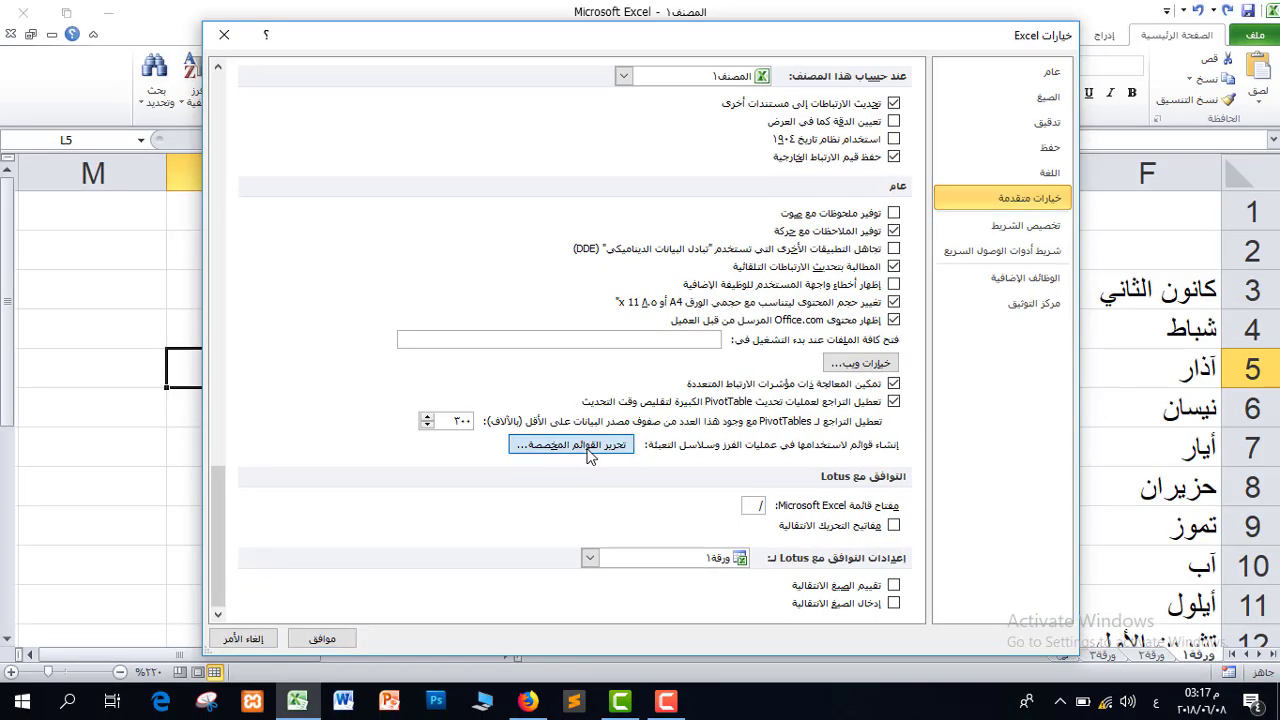
left_click(570, 444)
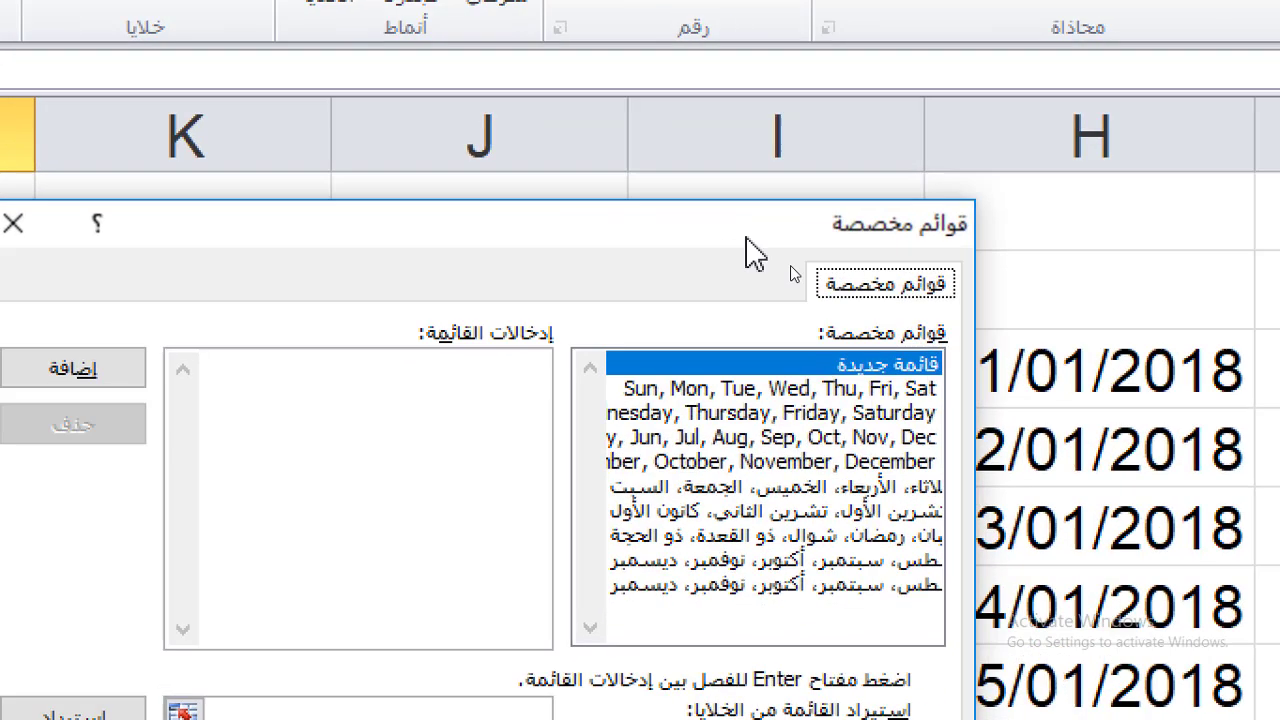
Add a custom list of governorates بغداد, كربلاء, بابل, البصرة, الانبار and close Options
left_click(498, 352)
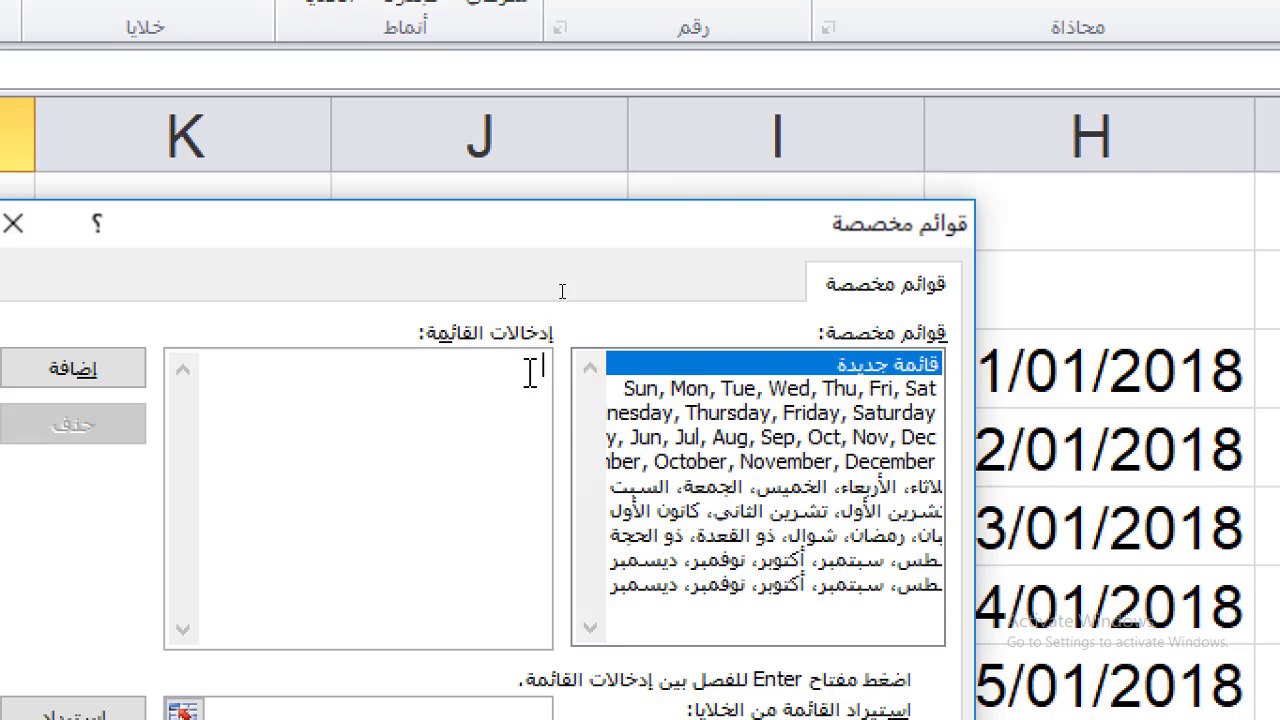
type("بغداد")
type("كربلاء")
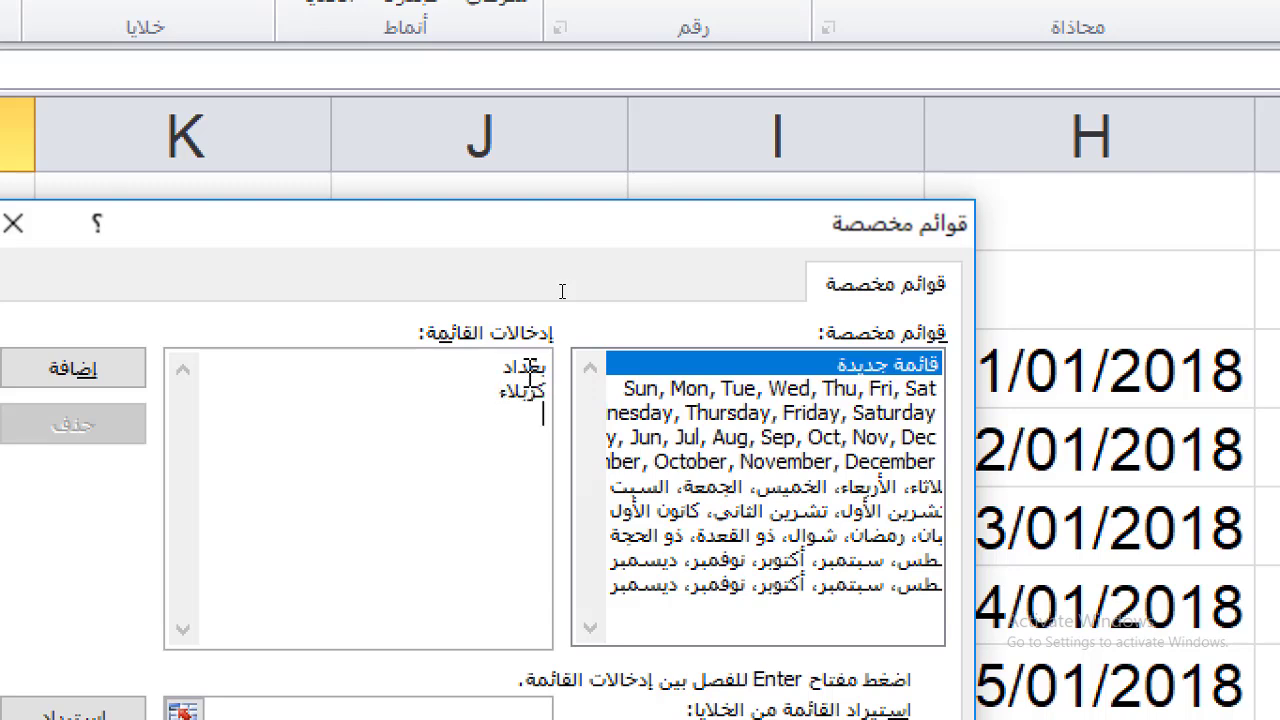
type("بابل")
type("البص")
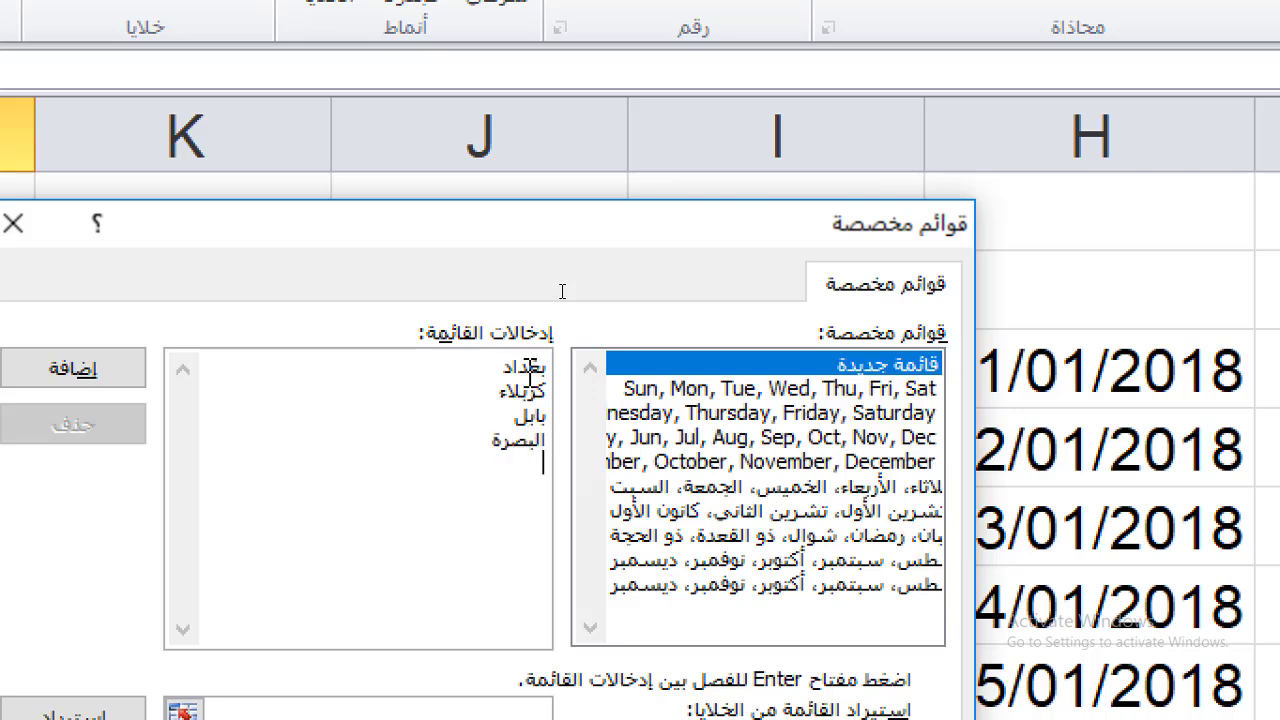
type("رة")
key("Return")
type("ال")
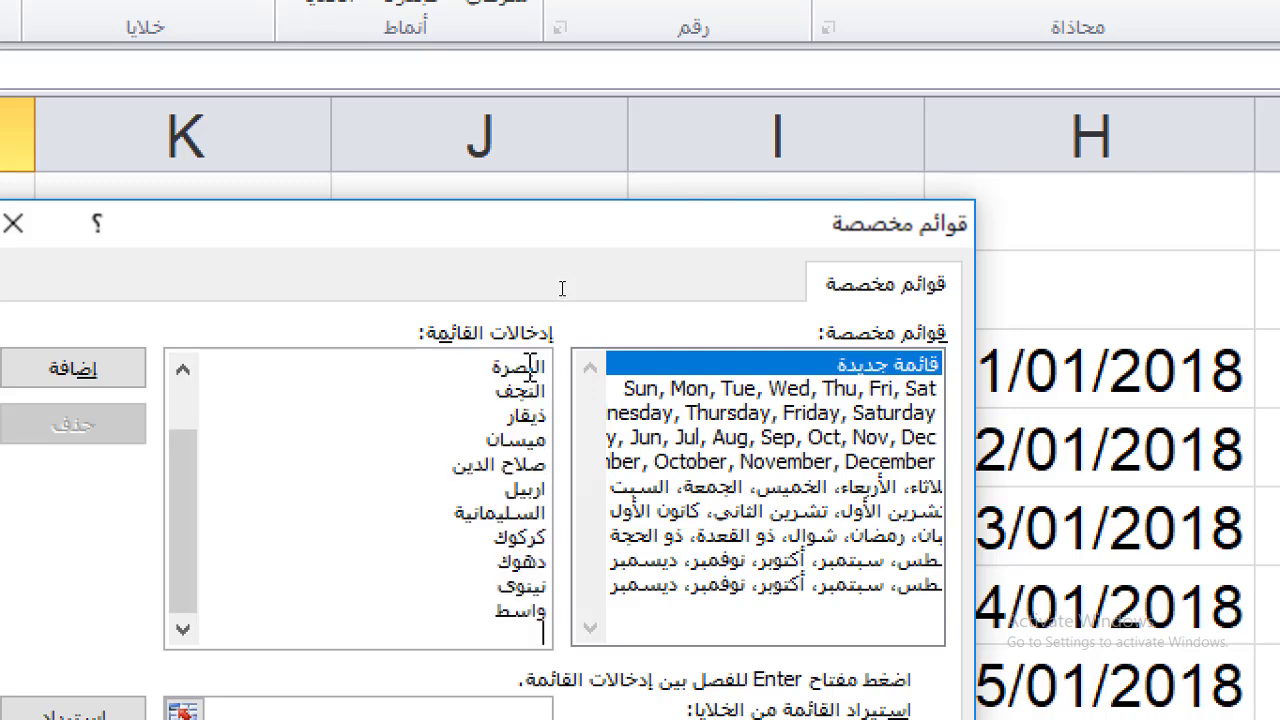
type("الانبار")
key("Return")
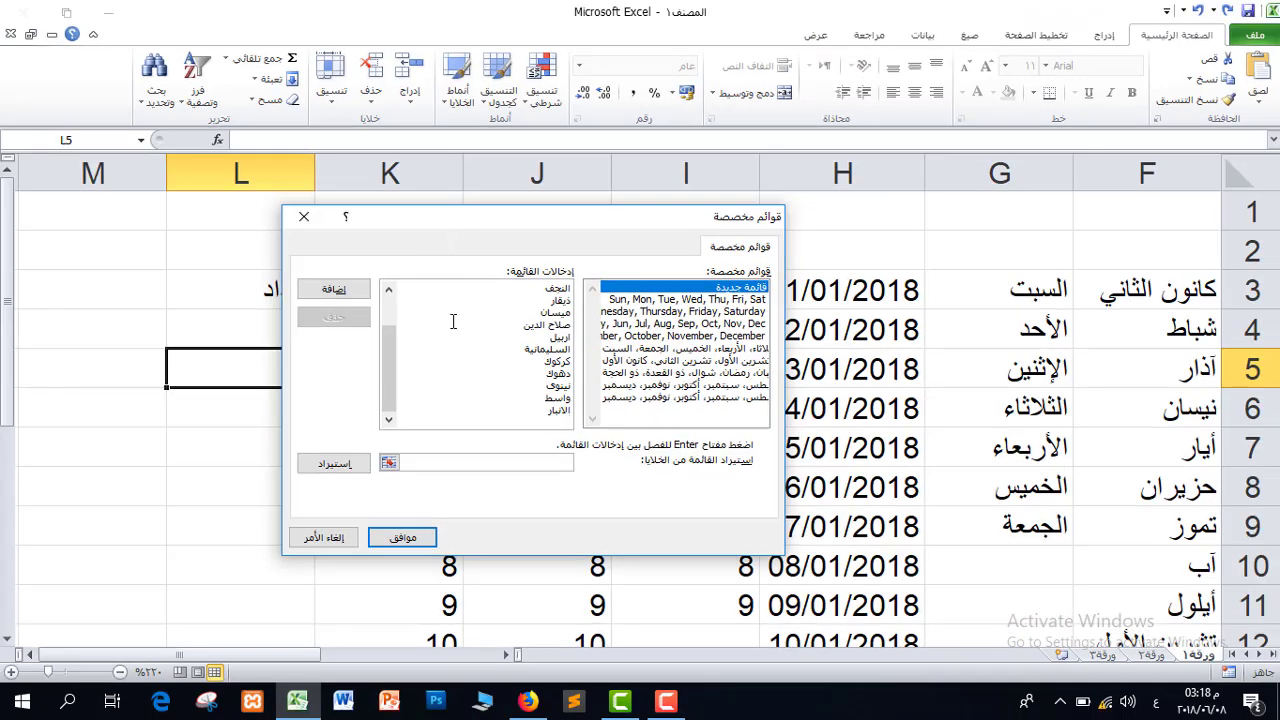
left_click_drag(389, 360, 381, 323)
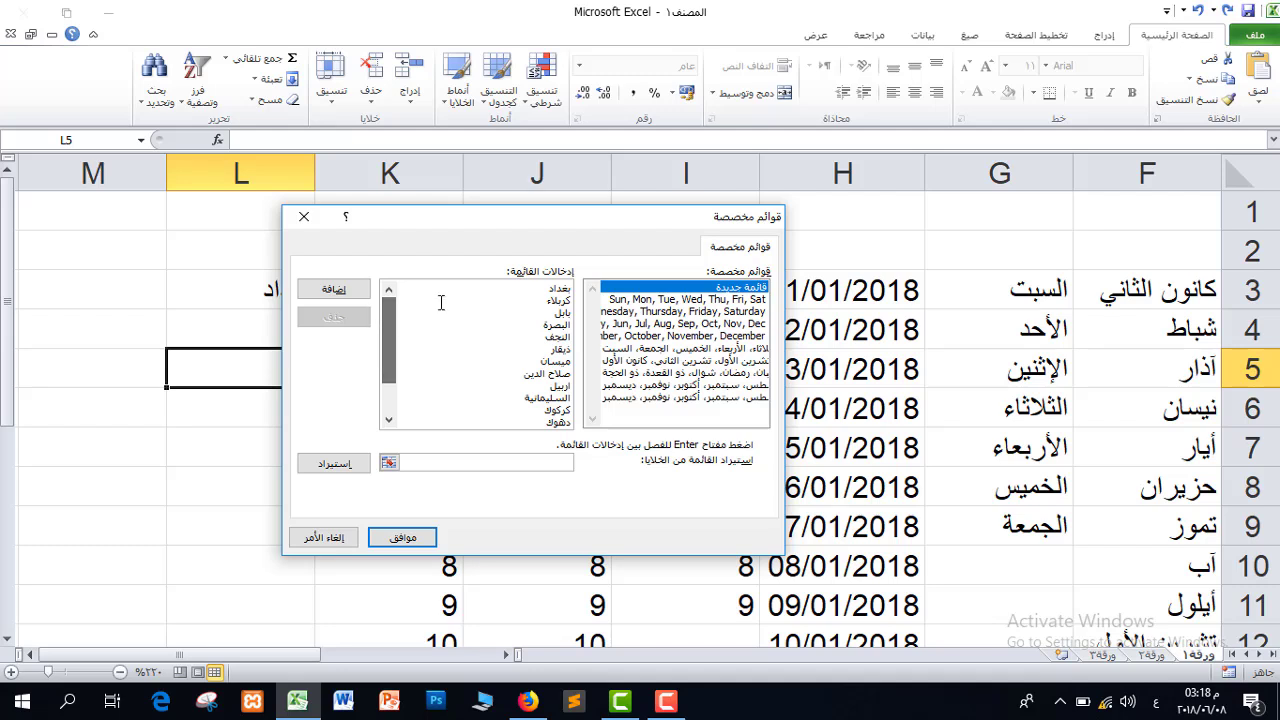
left_click(336, 292)
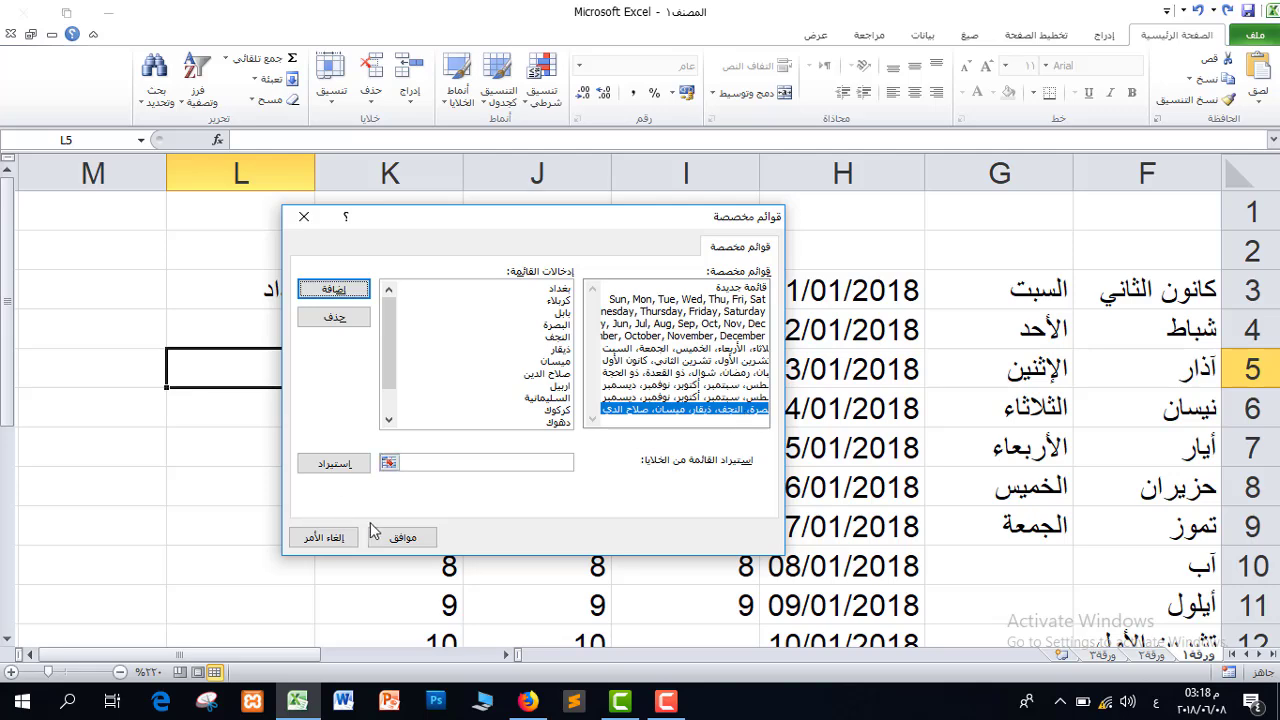
left_click(403, 537)
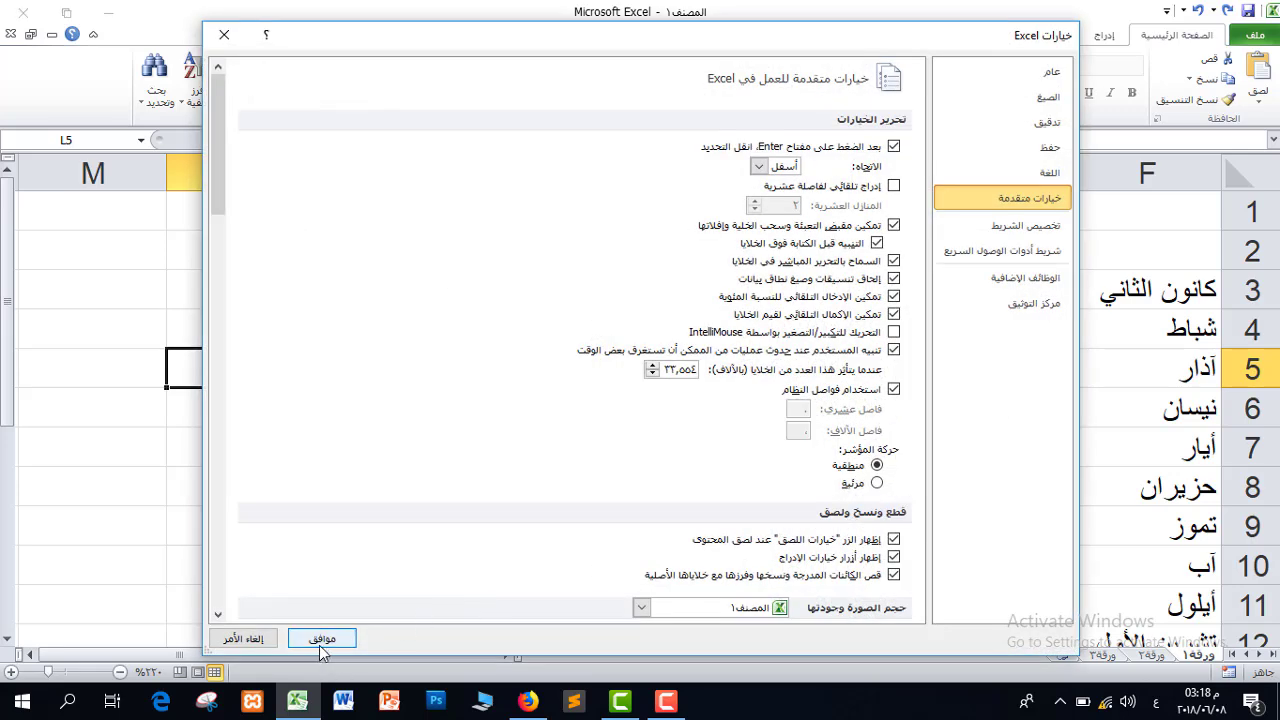
left_click(321, 641)
left_click(255, 302)
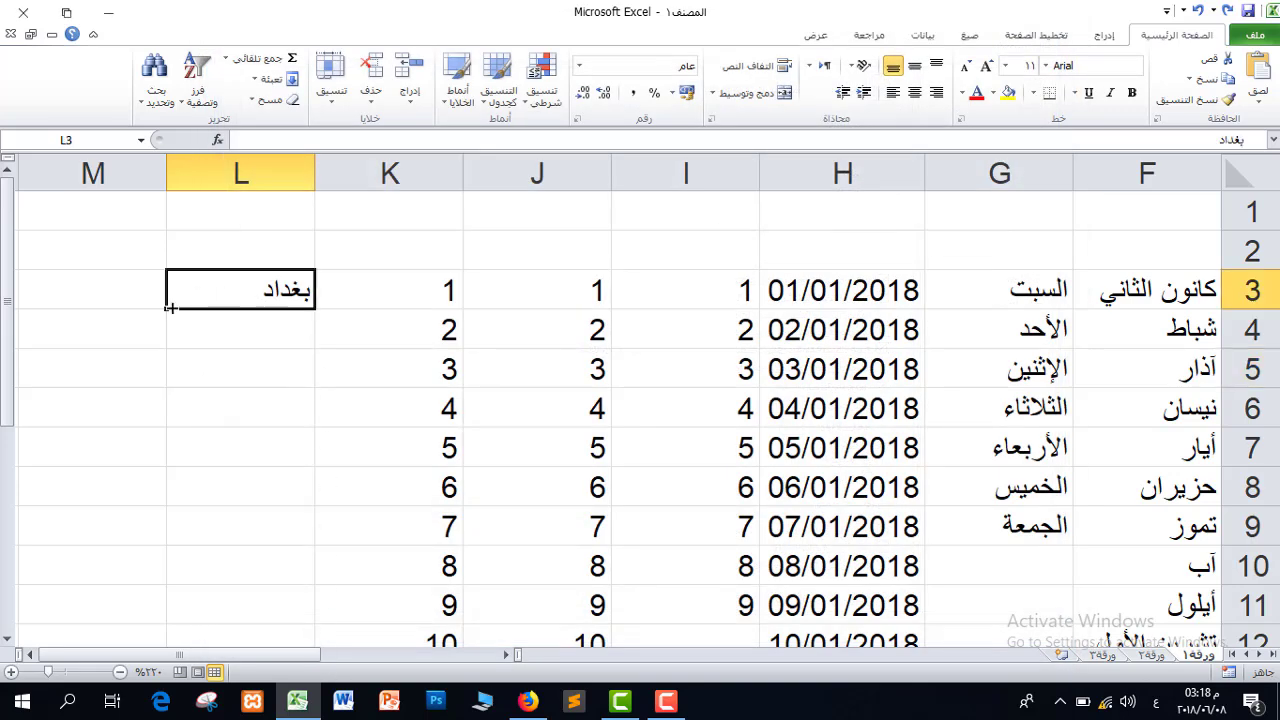
Fill L3 down to L11, then enter بغداد in M3 and fill governorates down to M15
left_click_drag(167, 308, 200, 615)
left_click(89, 285)
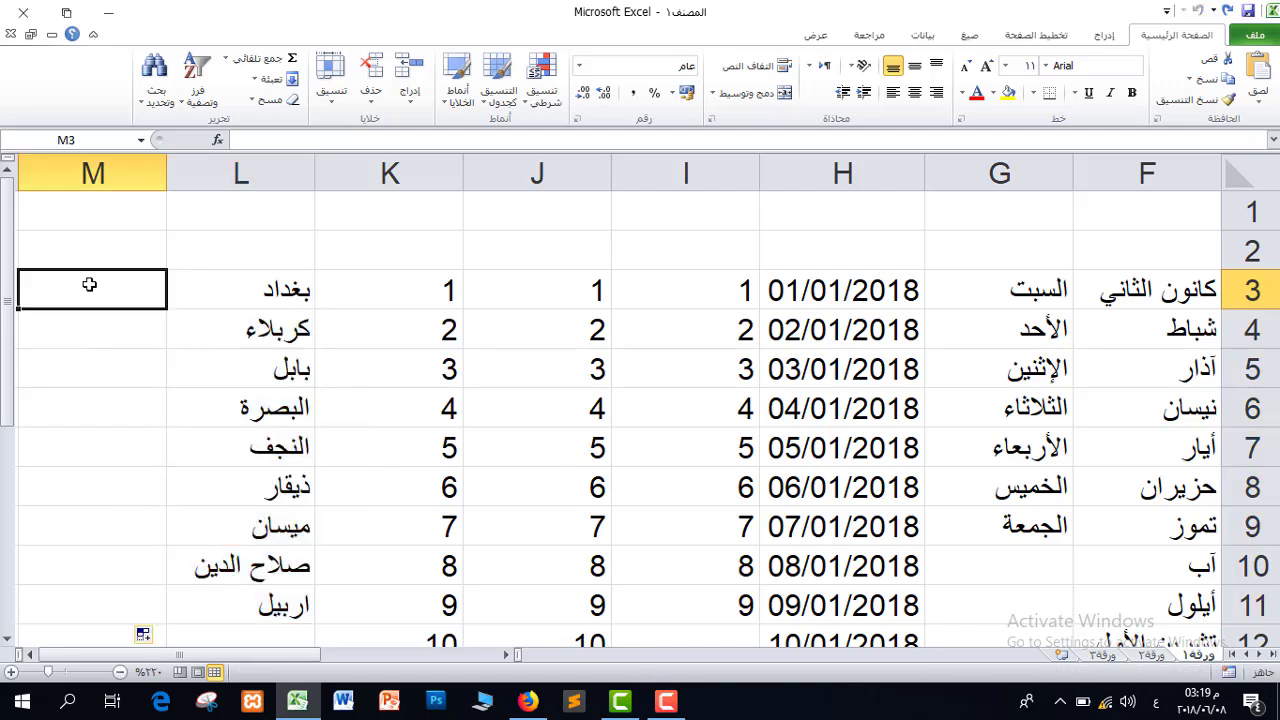
type("بغداد")
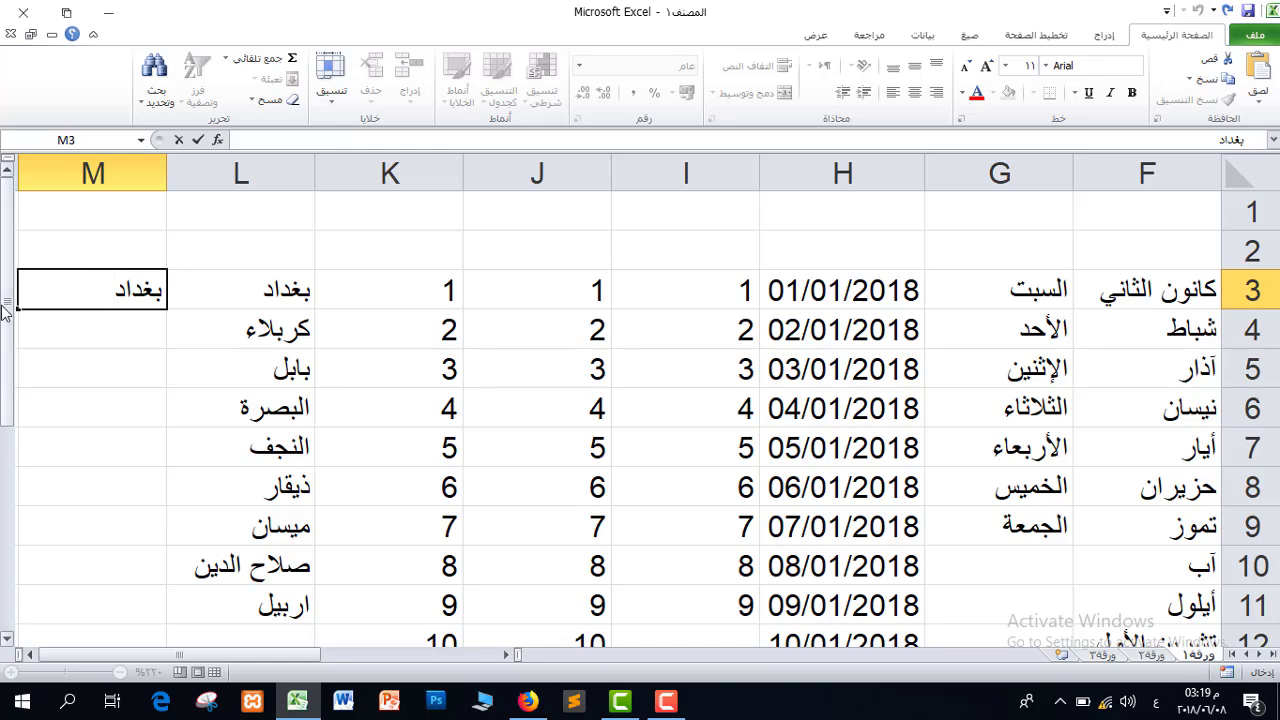
left_click_drag(18, 309, 60, 605)
scroll(40, 365, "up", 2)
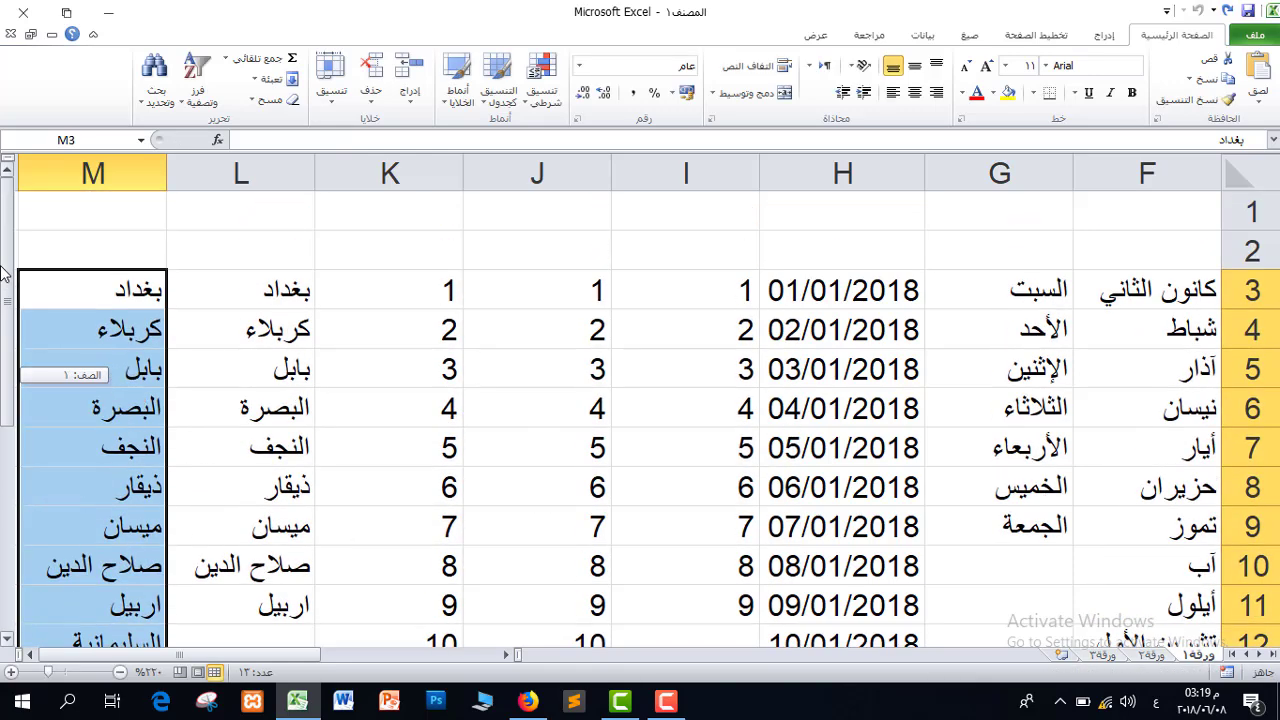
left_click(30, 655)
left_click(30, 655)
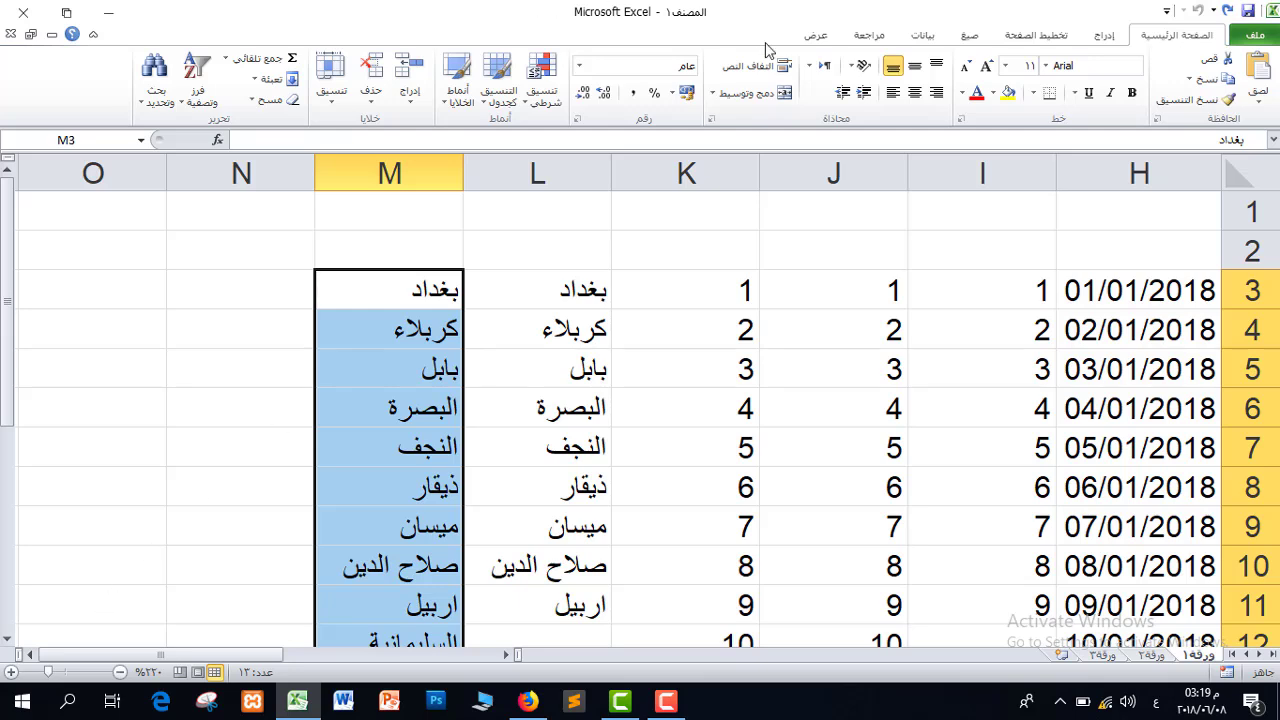
Switch to the Formulas tab and browse each Function Library category, from AutoSum to More Functions
left_click(971, 37)
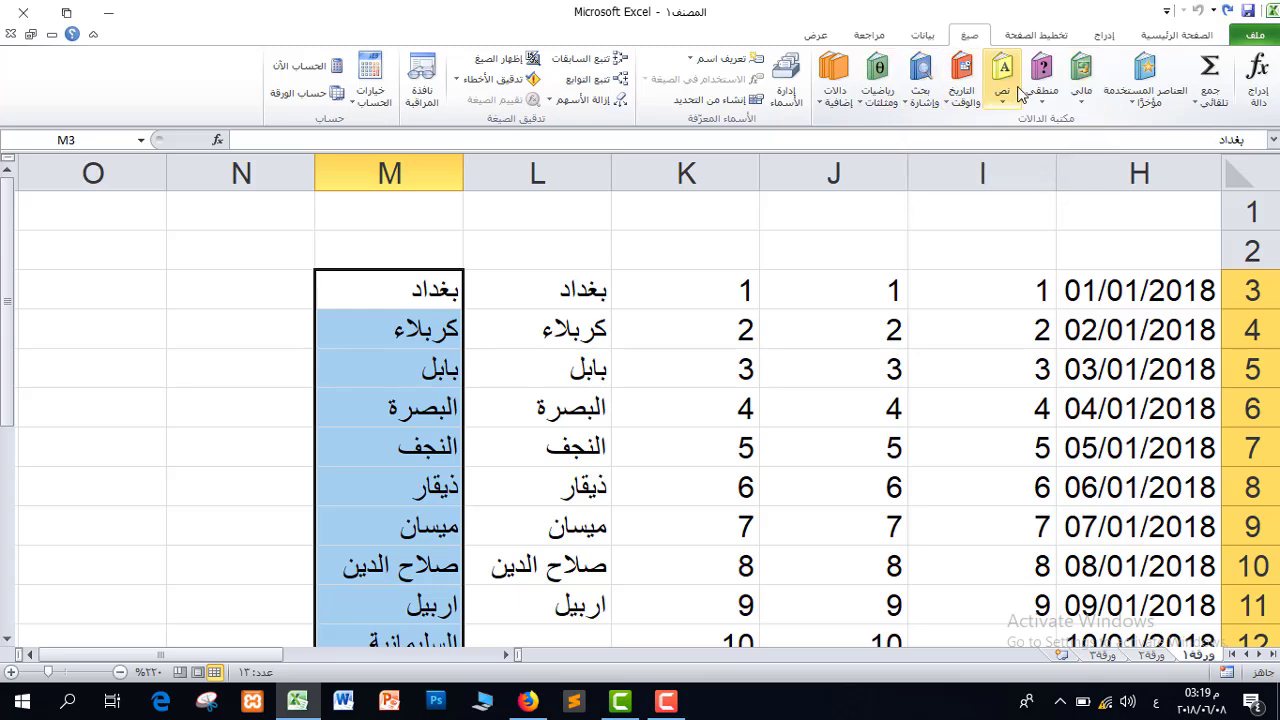
left_click(1210, 104)
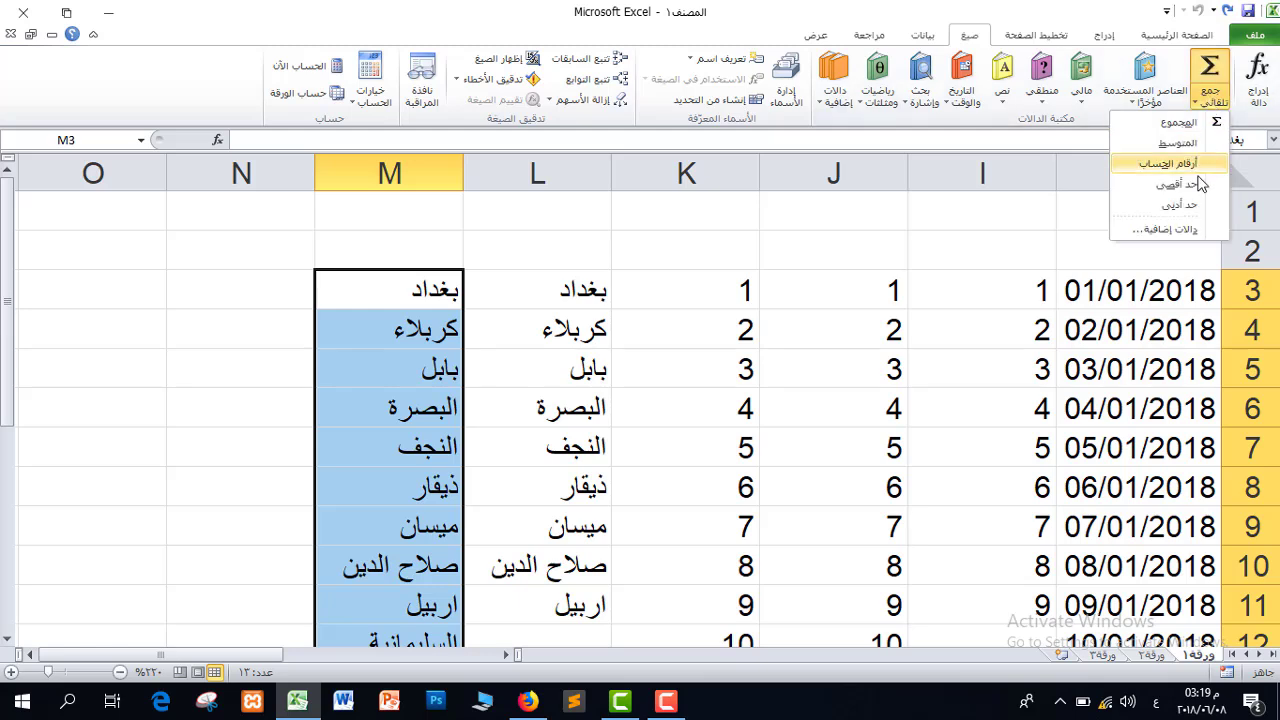
left_click(1143, 104)
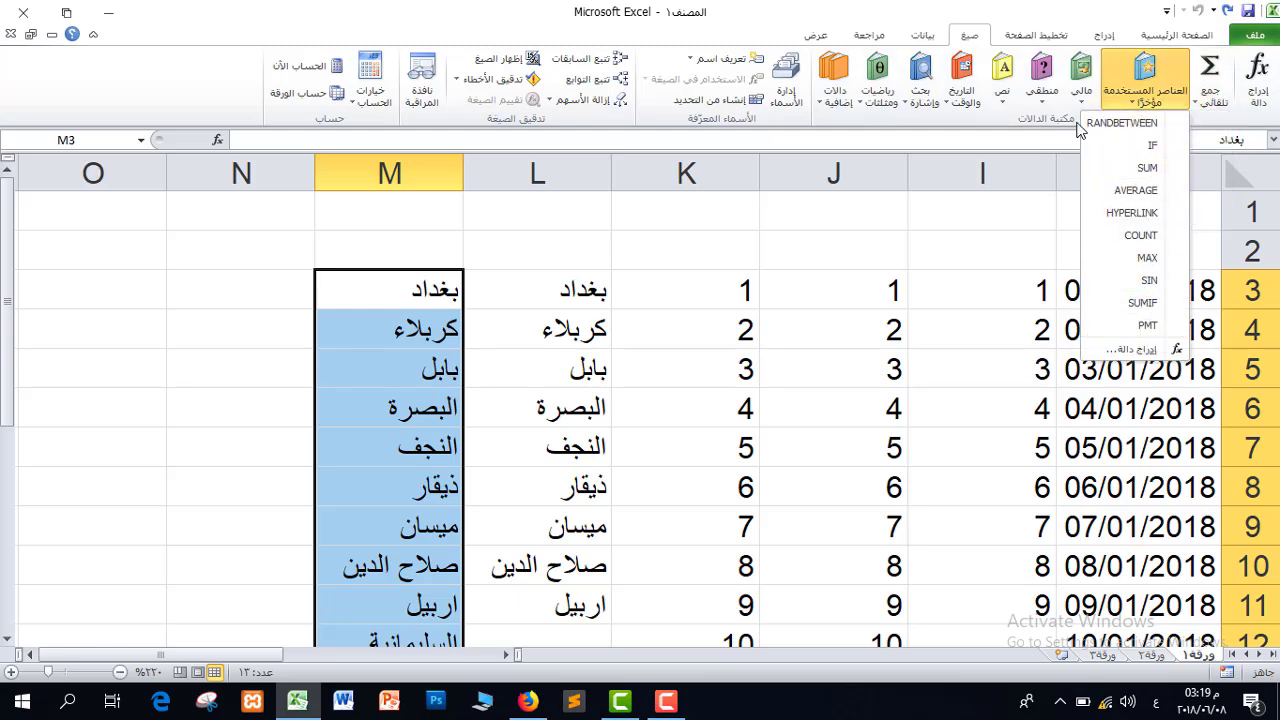
left_click(1083, 100)
left_click(1042, 96)
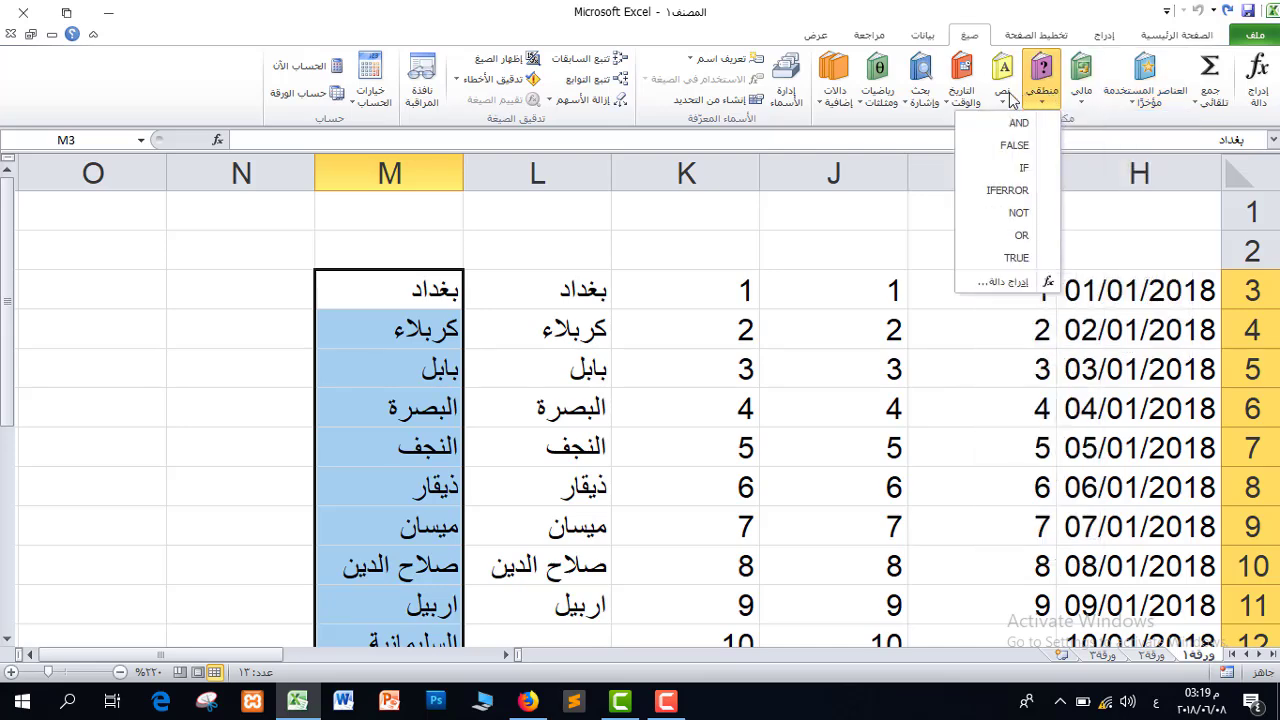
left_click(1003, 98)
left_click(963, 100)
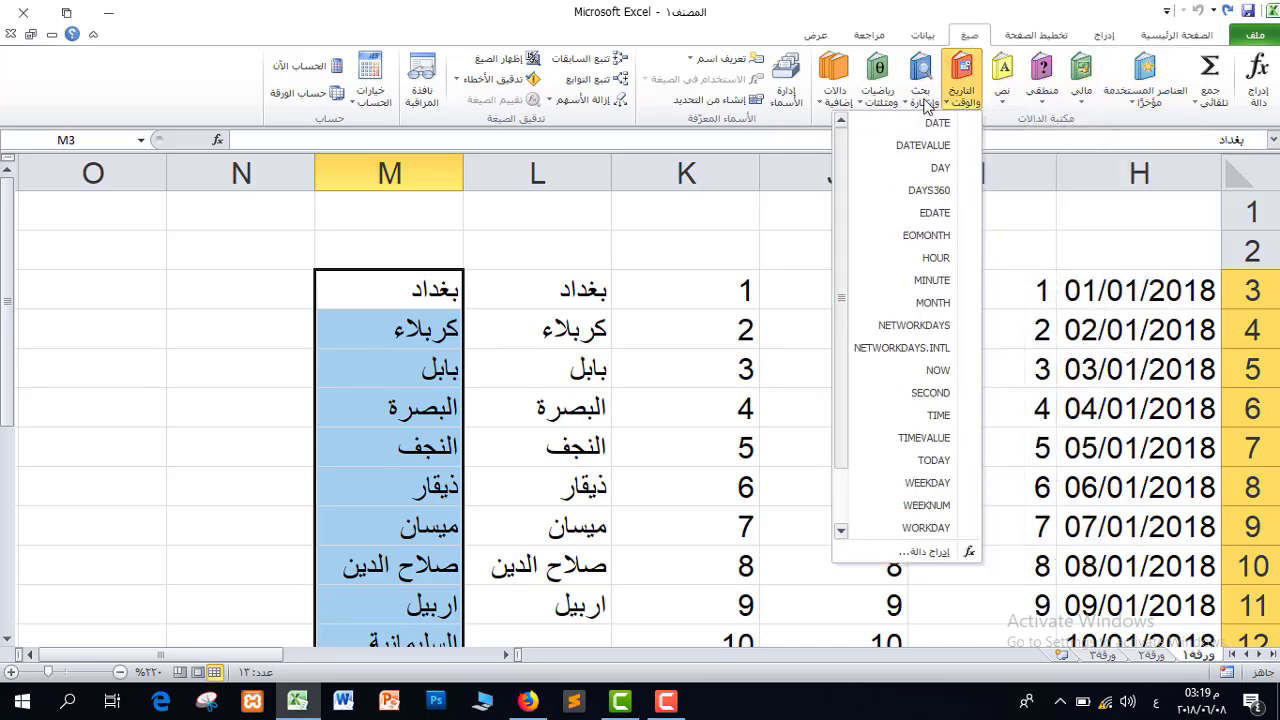
left_click(918, 100)
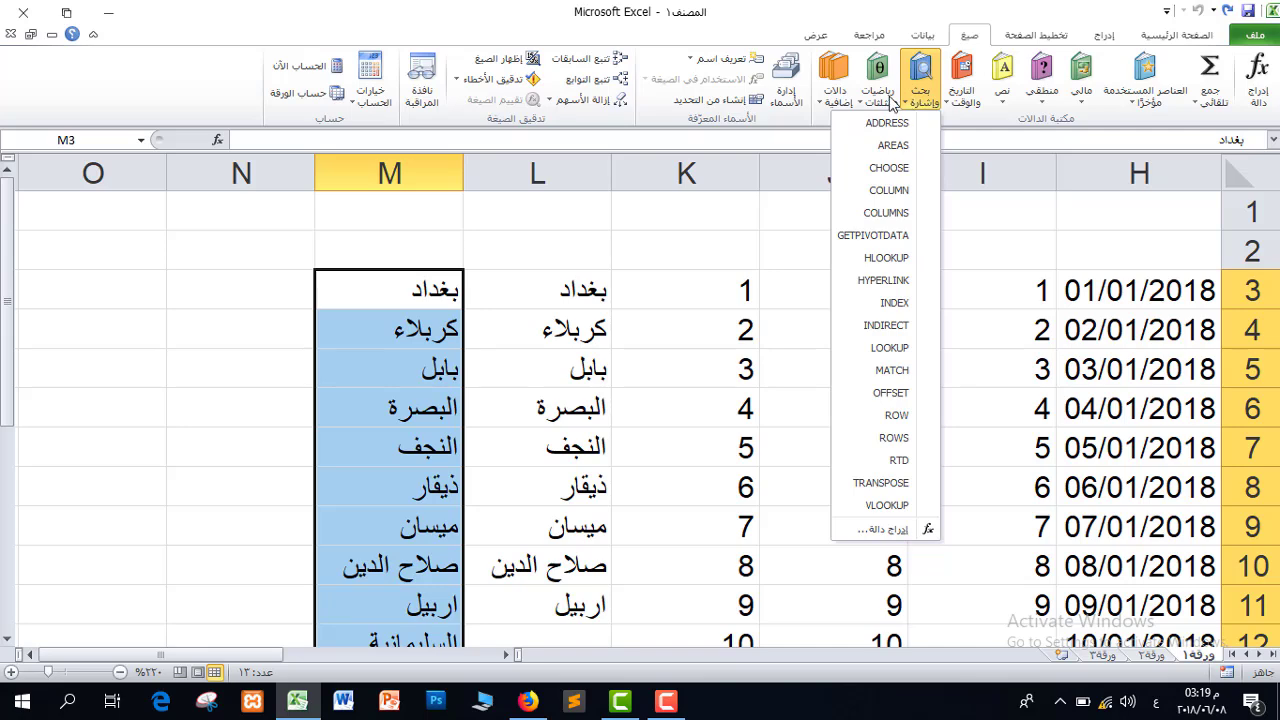
left_click(866, 104)
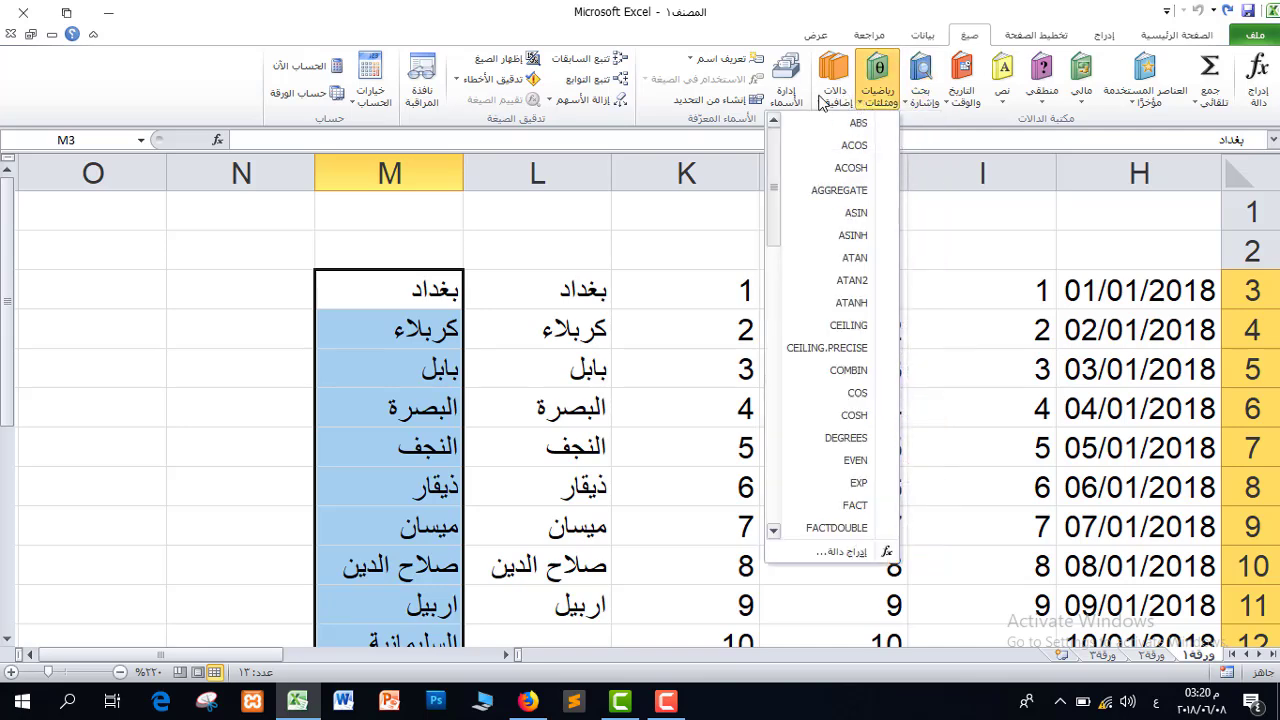
left_click(830, 100)
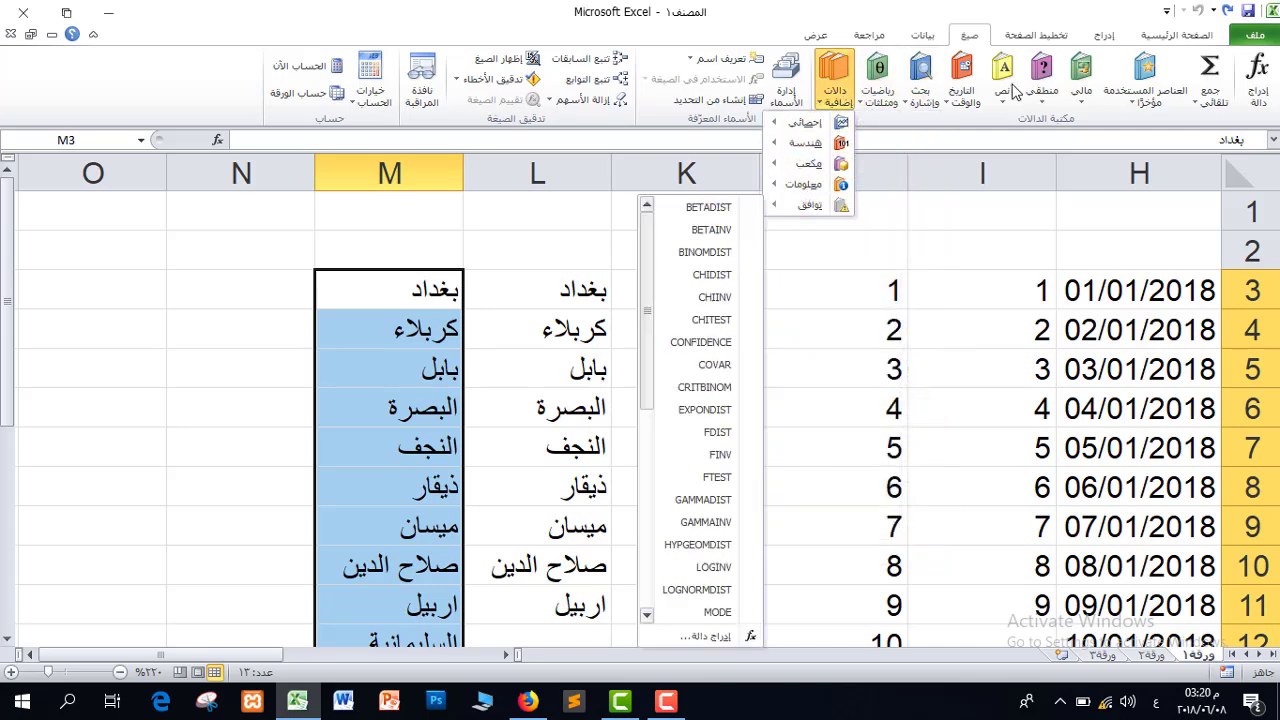
left_click(964, 38)
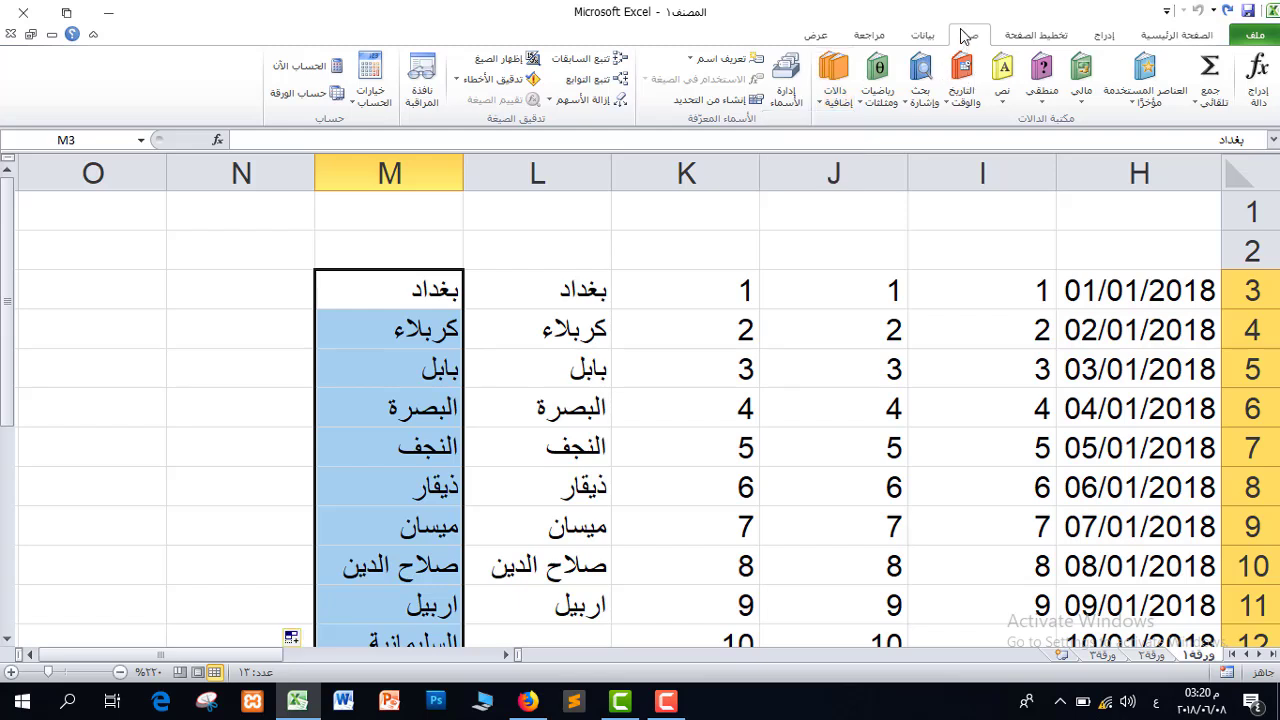
left_click(235, 292)
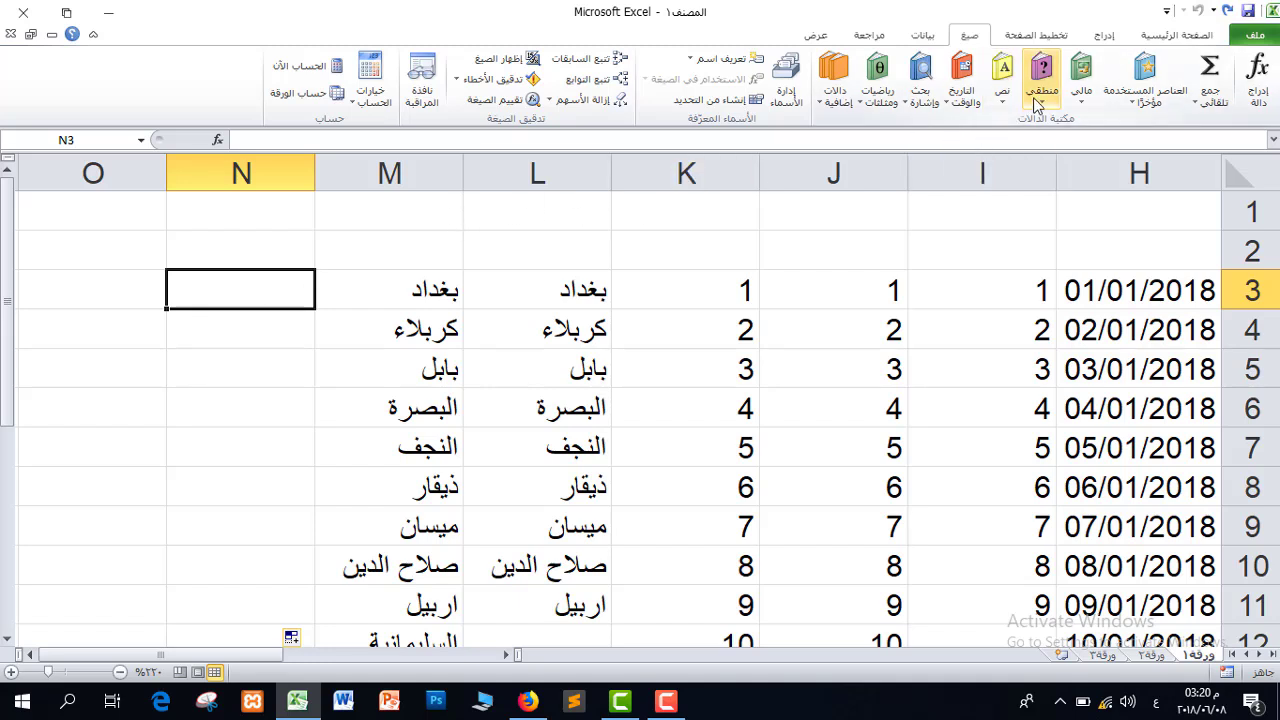
Insert =TODAY() in N3 from the Date & Time functions, showing 08/06/2018
left_click(964, 100)
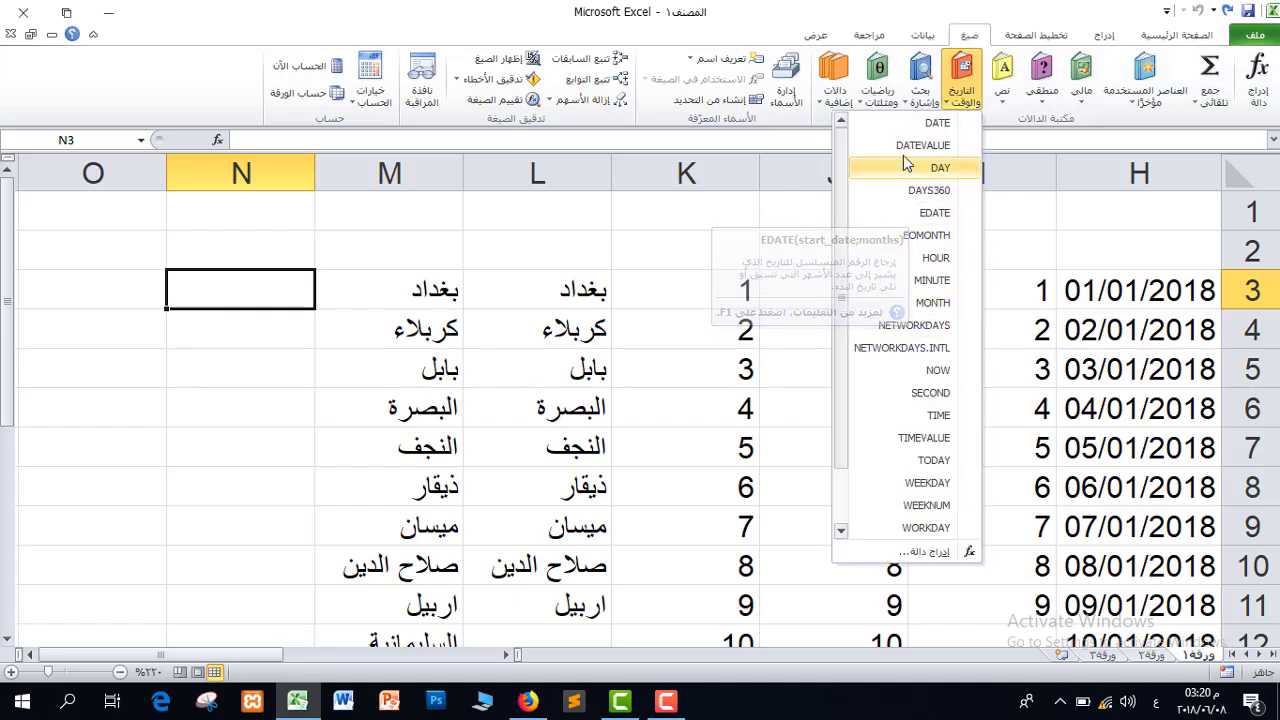
left_click(905, 461)
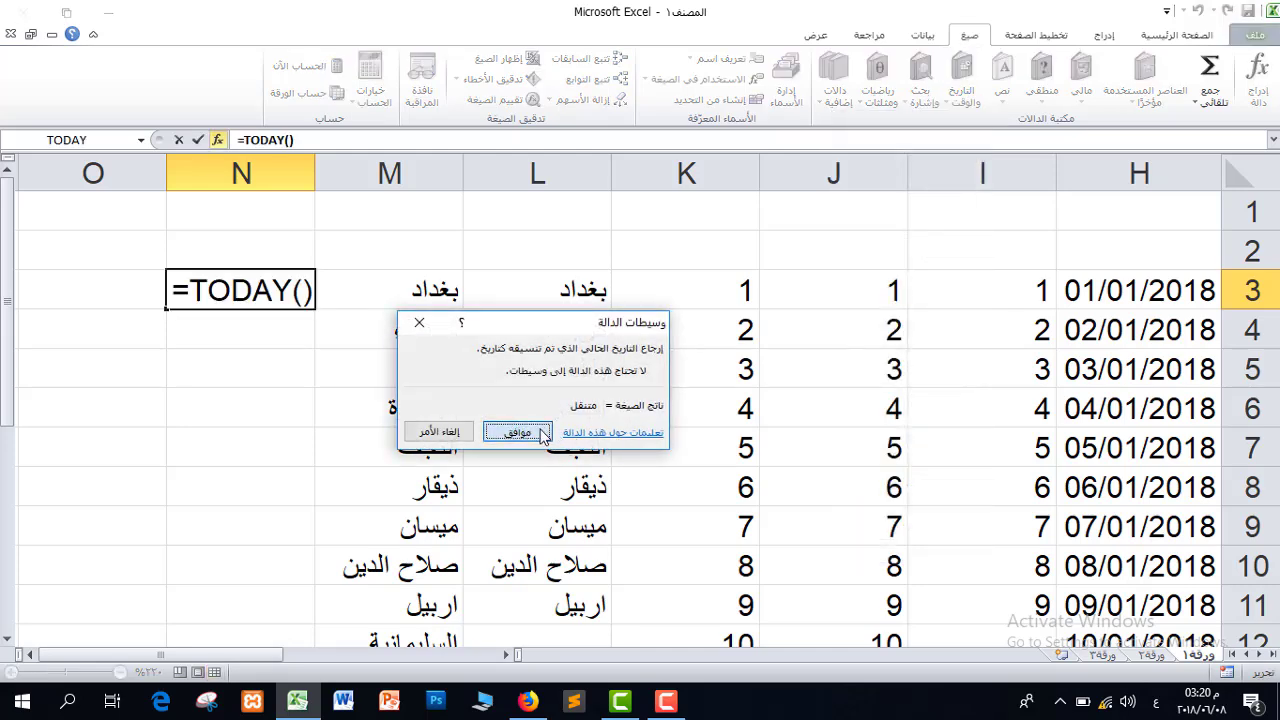
left_click(518, 432)
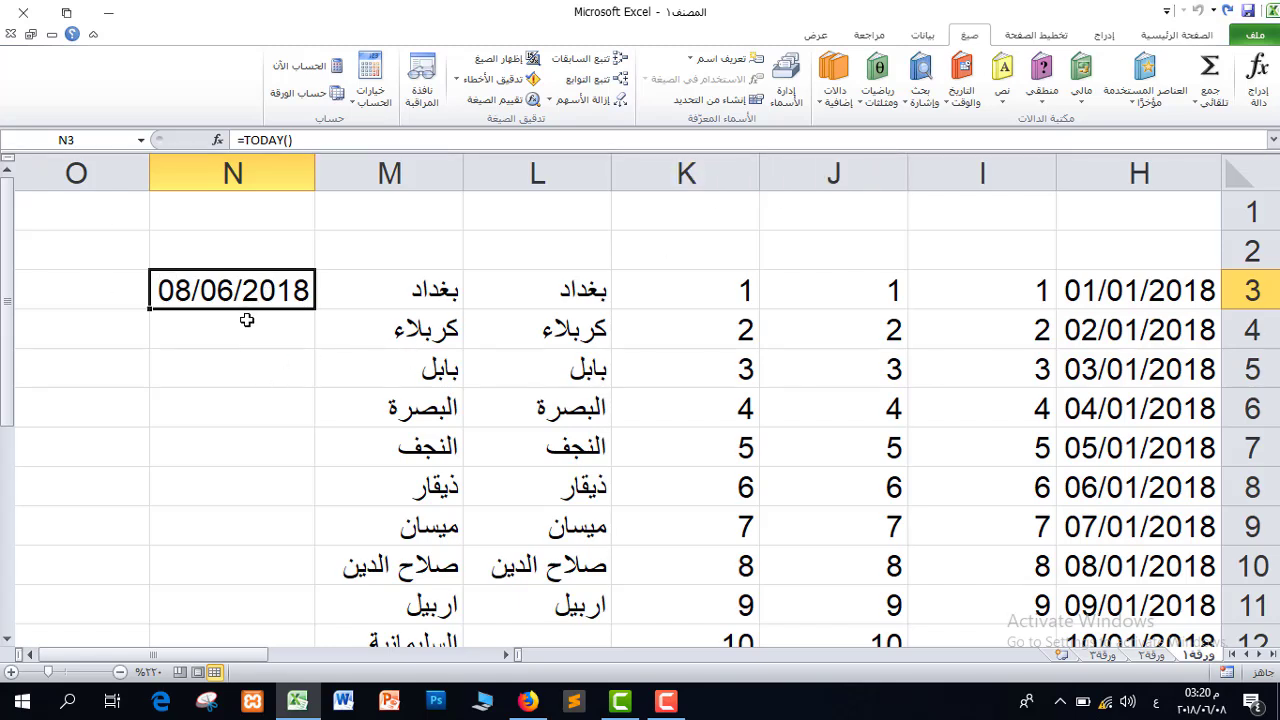
Insert =NOW() in N4, showing 08/06/2018 15:20
left_click(268, 348)
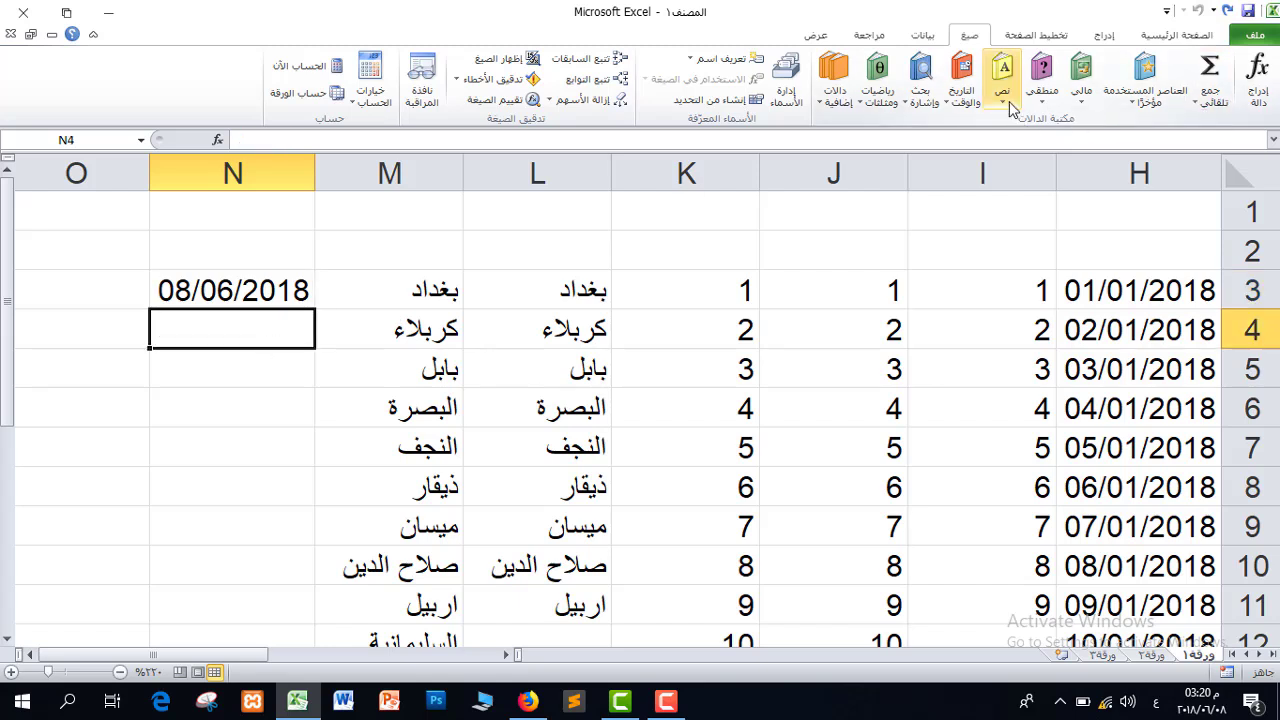
left_click(962, 92)
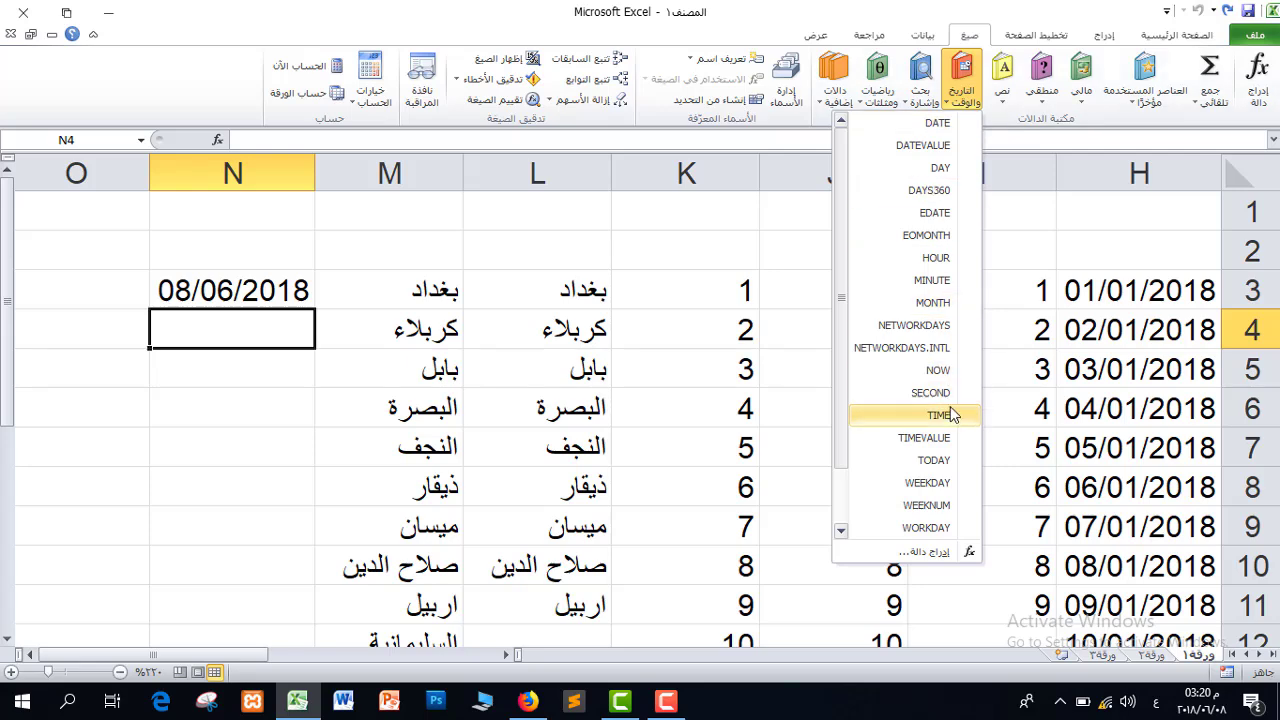
left_click(894, 375)
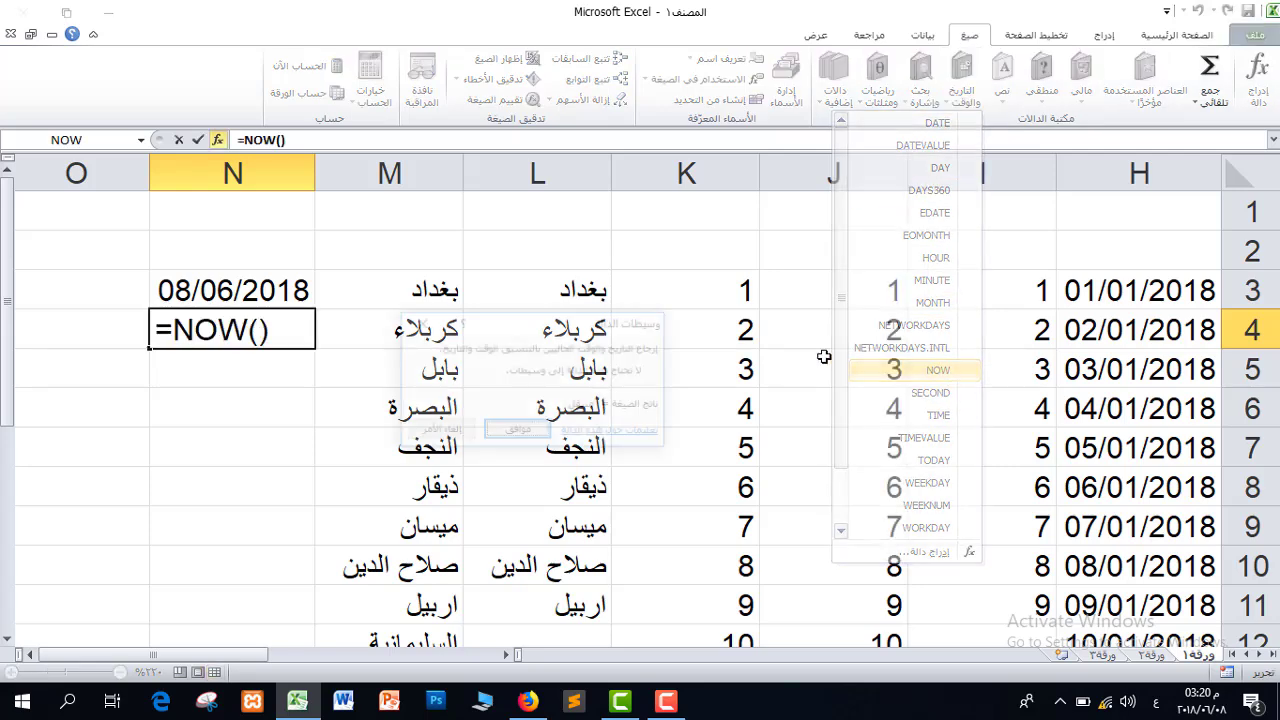
left_click(517, 432)
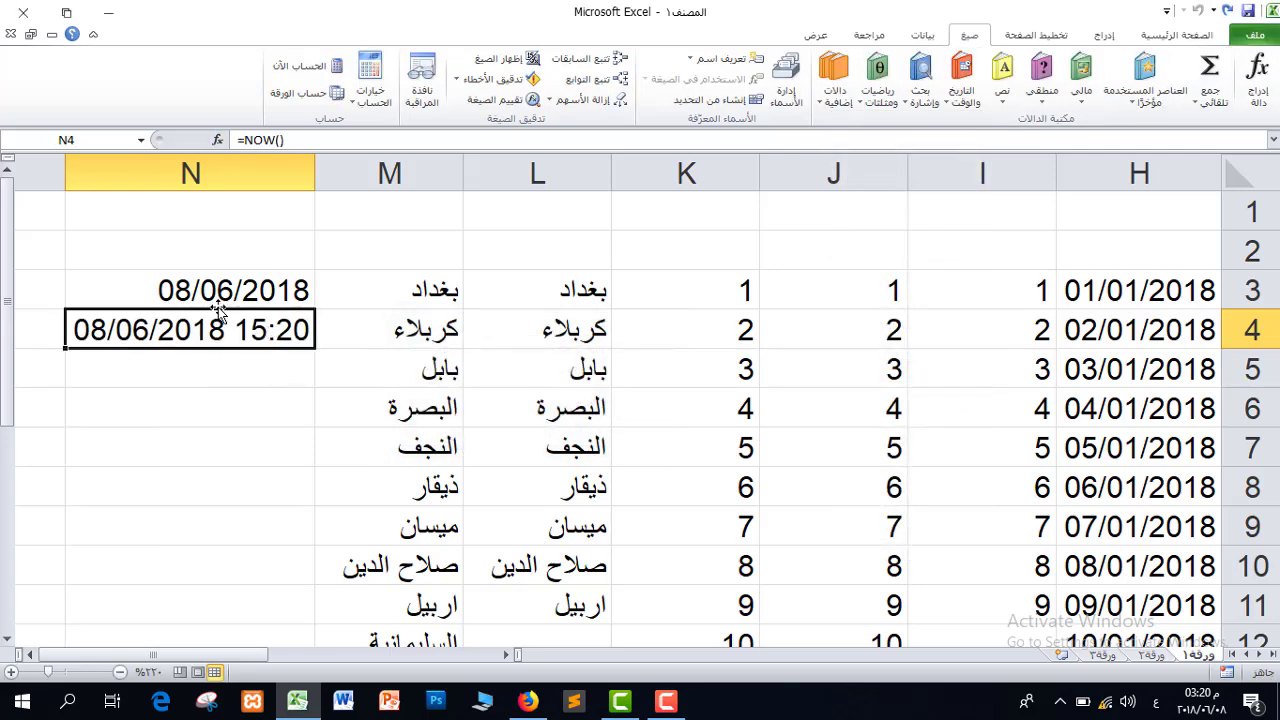
left_click(266, 378)
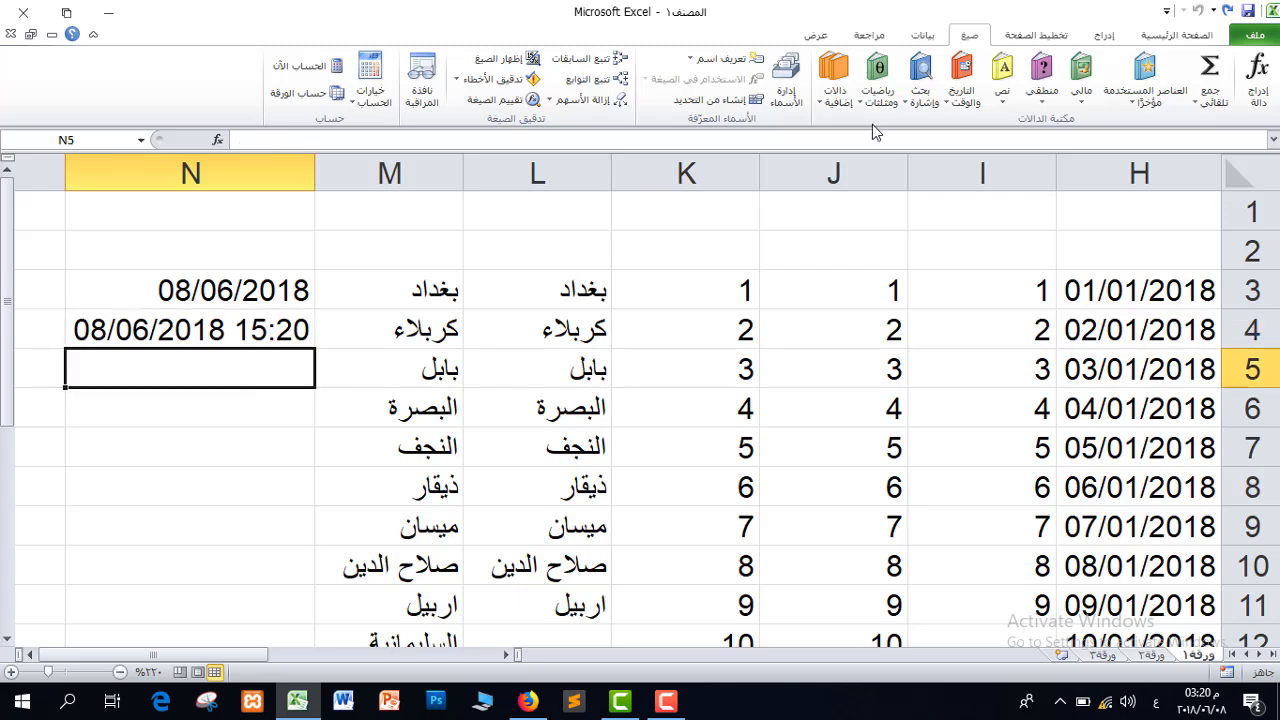
Insert the TRUE logical function into cell N5
left_click(1042, 96)
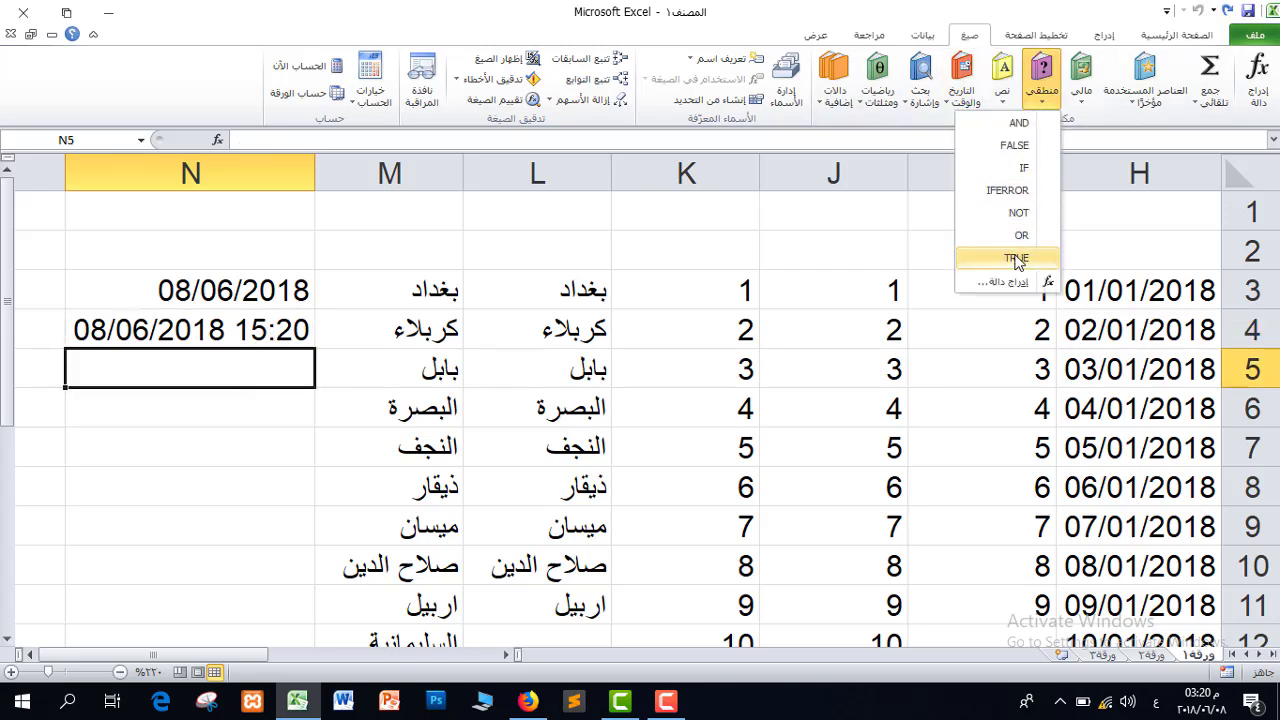
left_click(994, 259)
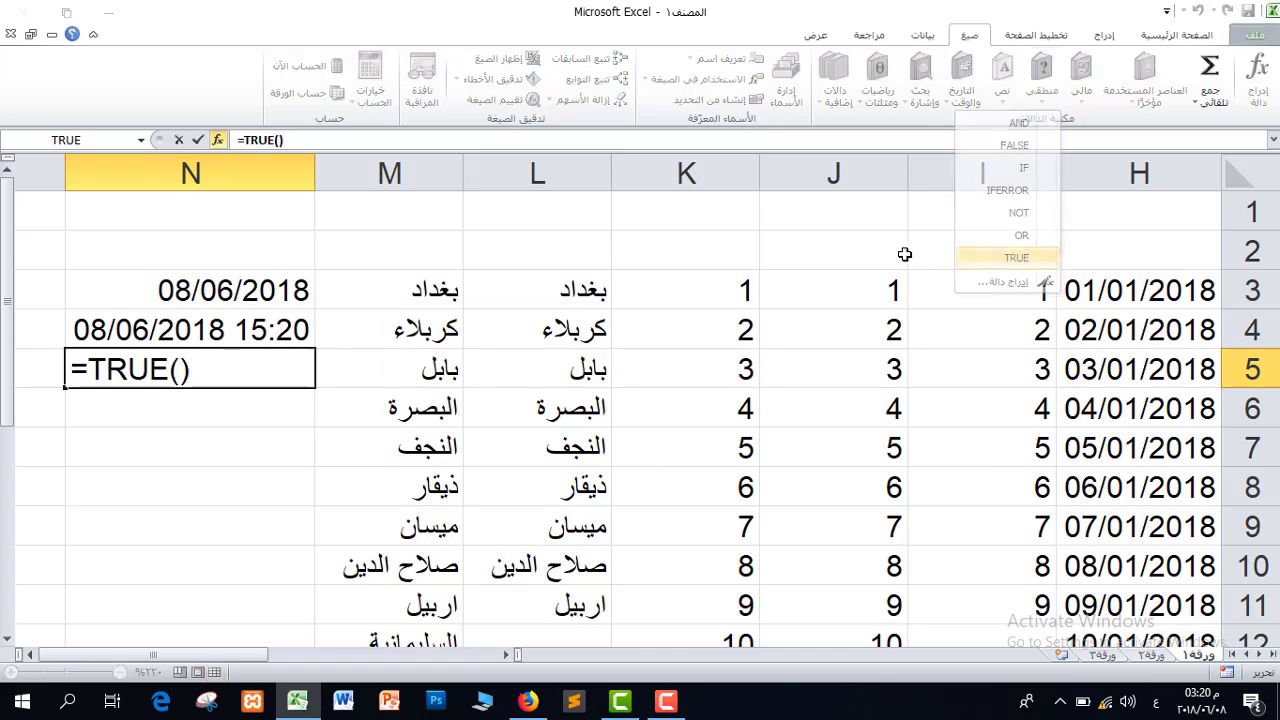
left_click(516, 438)
Insert the FALSE logical function into cell N6
left_click(286, 410)
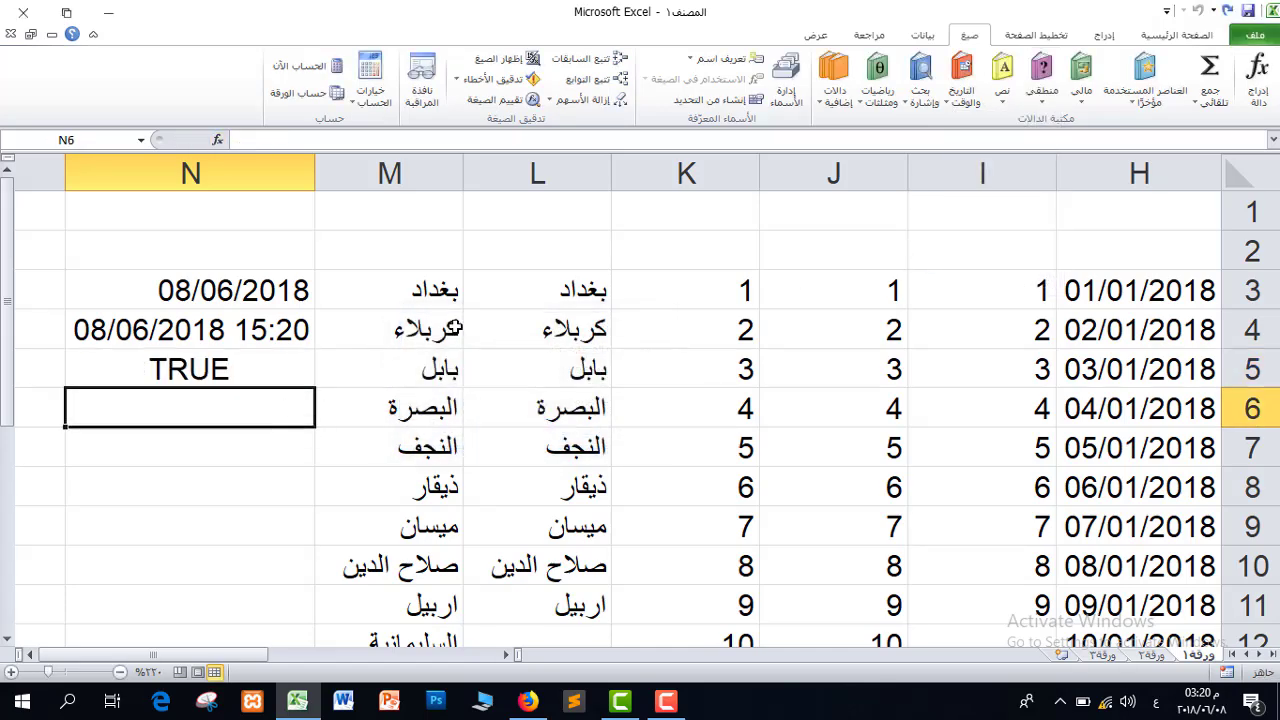
left_click(1002, 98)
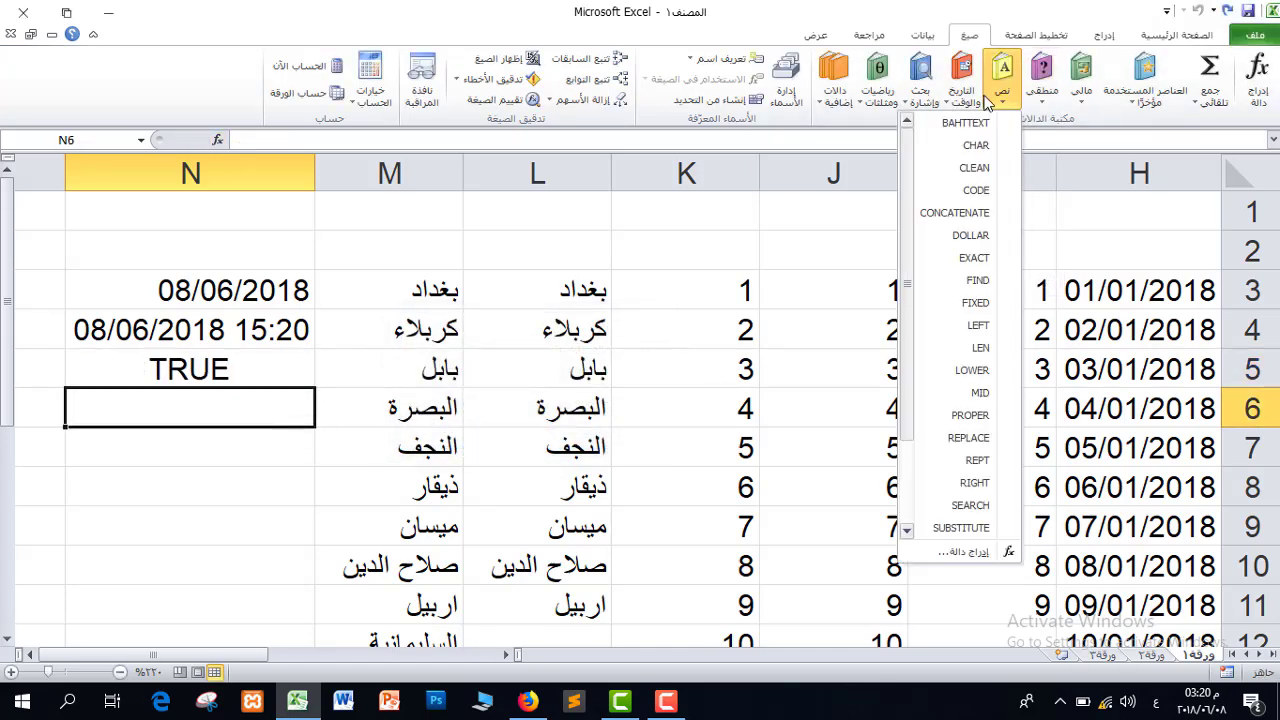
left_click(1042, 95)
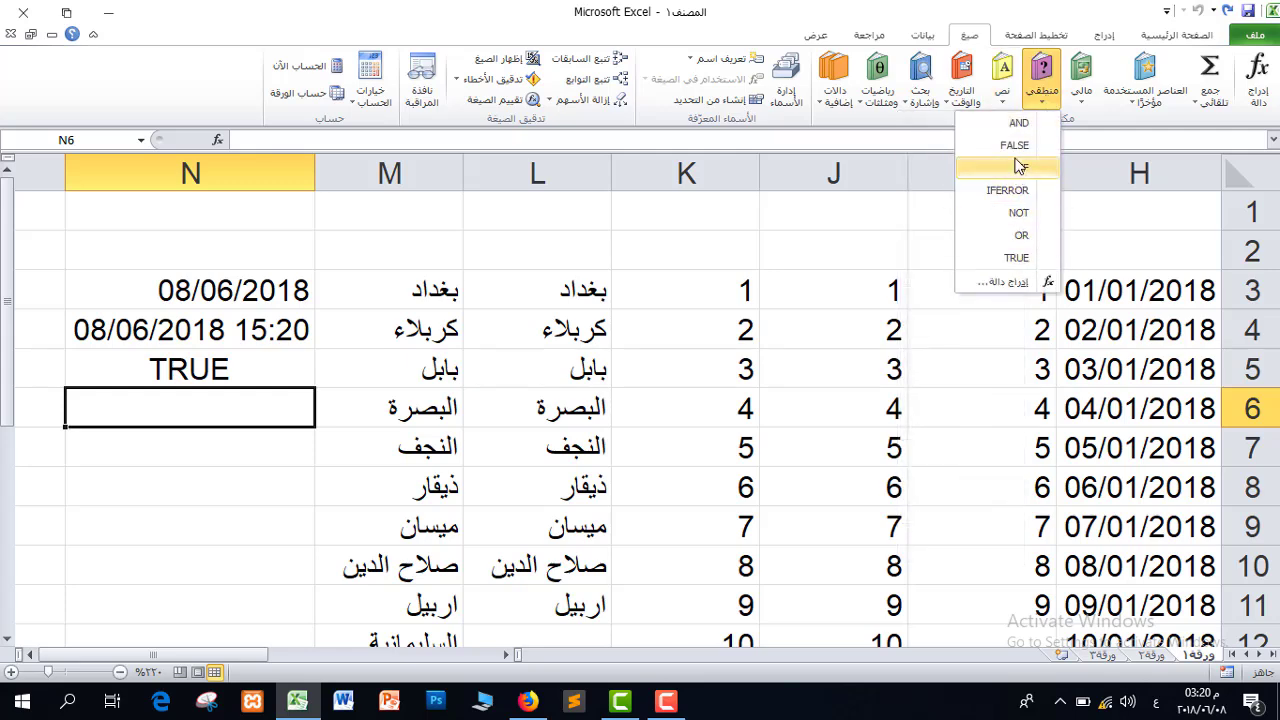
left_click(1015, 146)
left_click(505, 432)
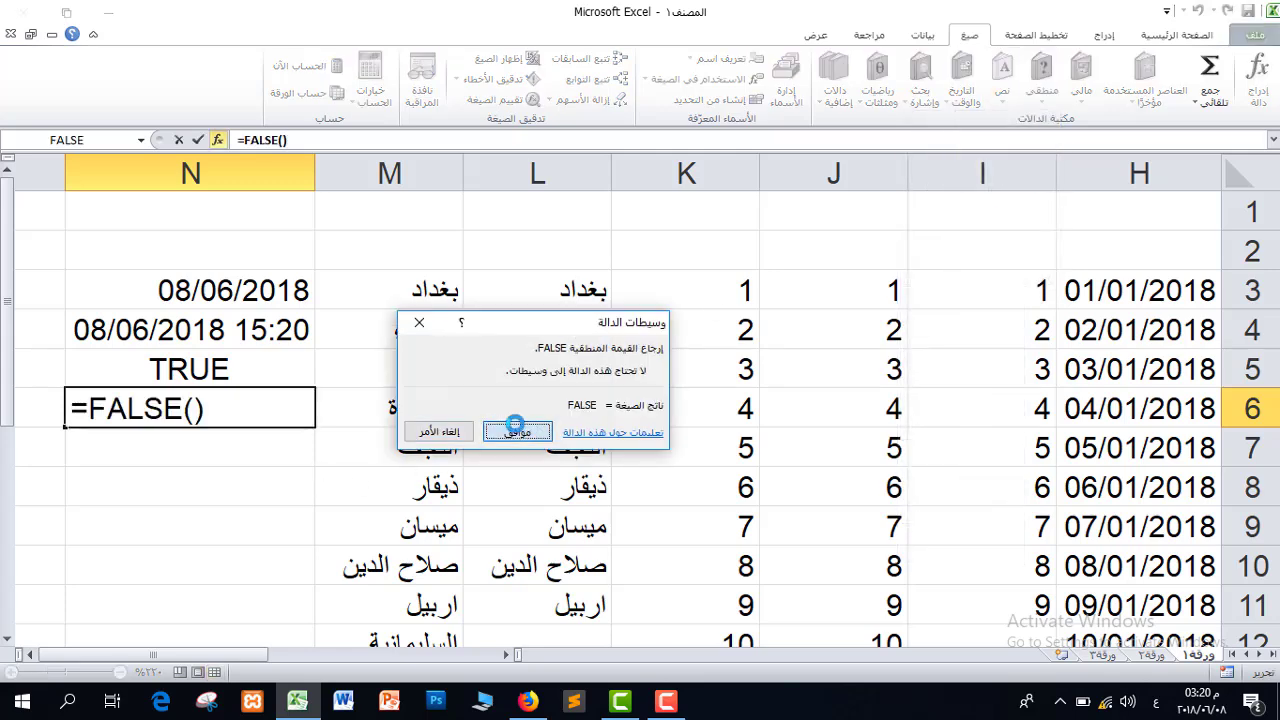
Select the four function results in N3:N6
left_click(262, 444)
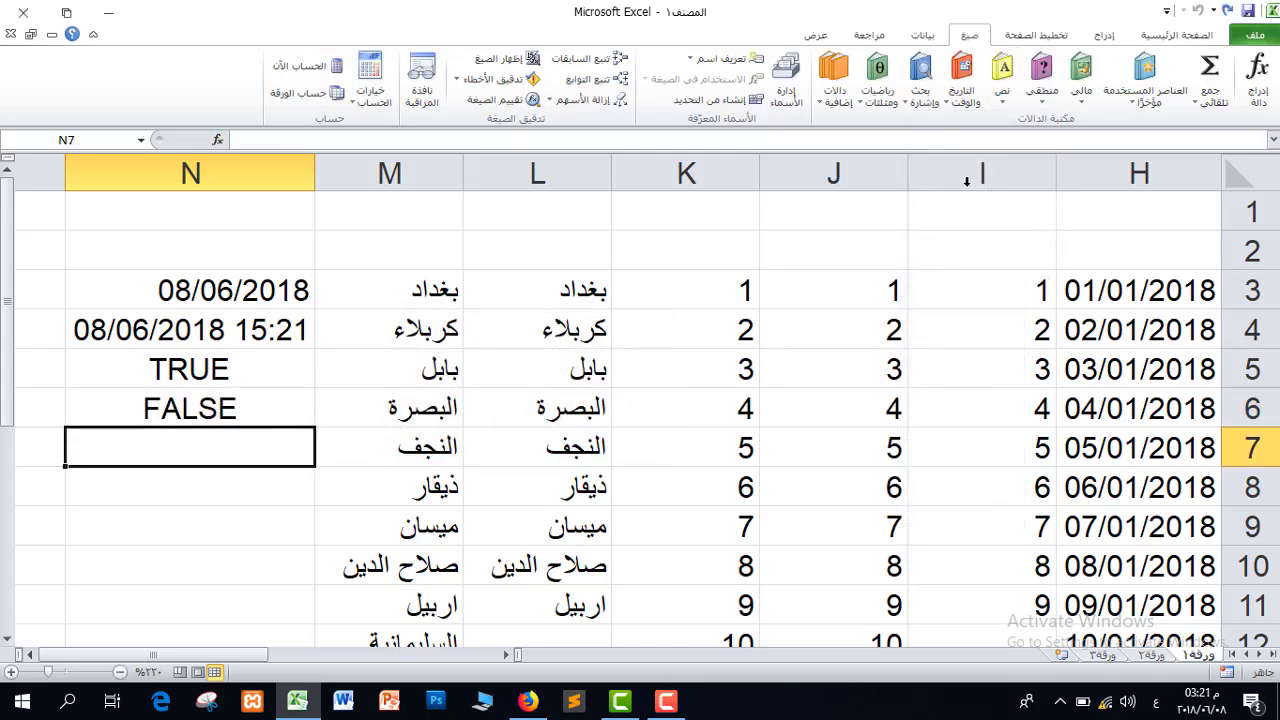
left_click(1003, 95)
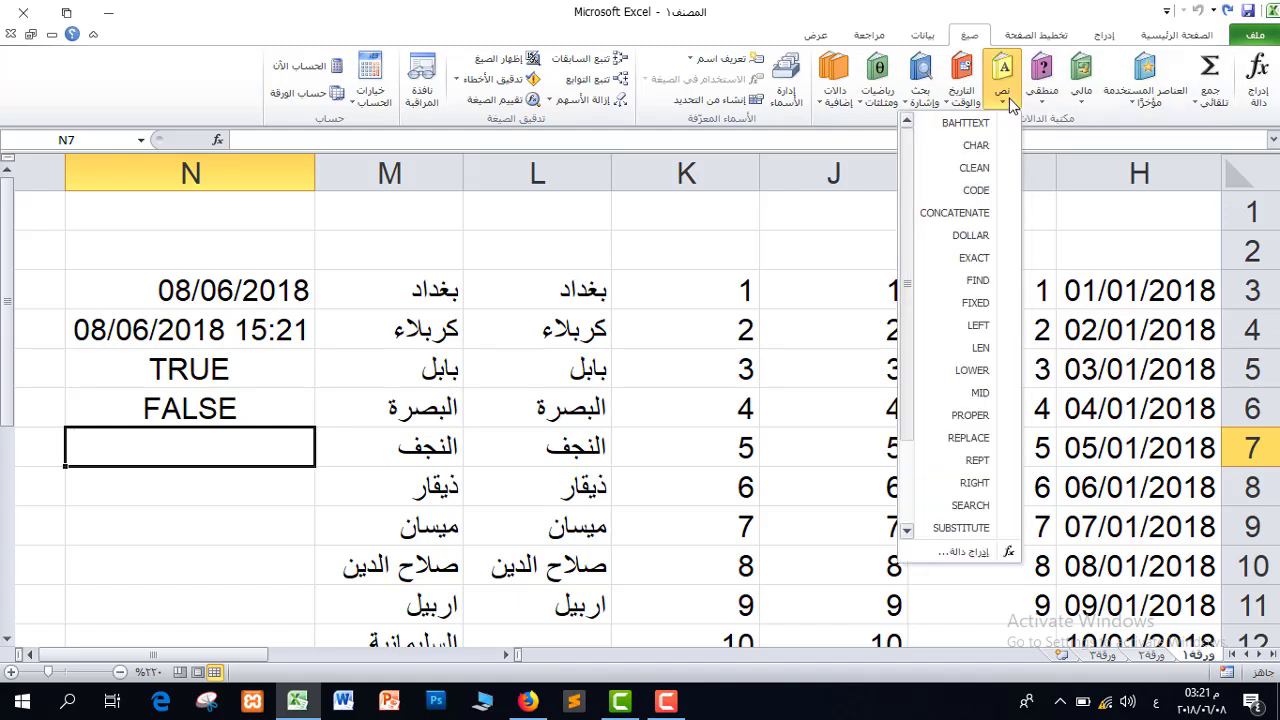
left_click_drag(906, 204, 890, 180)
left_click(260, 441)
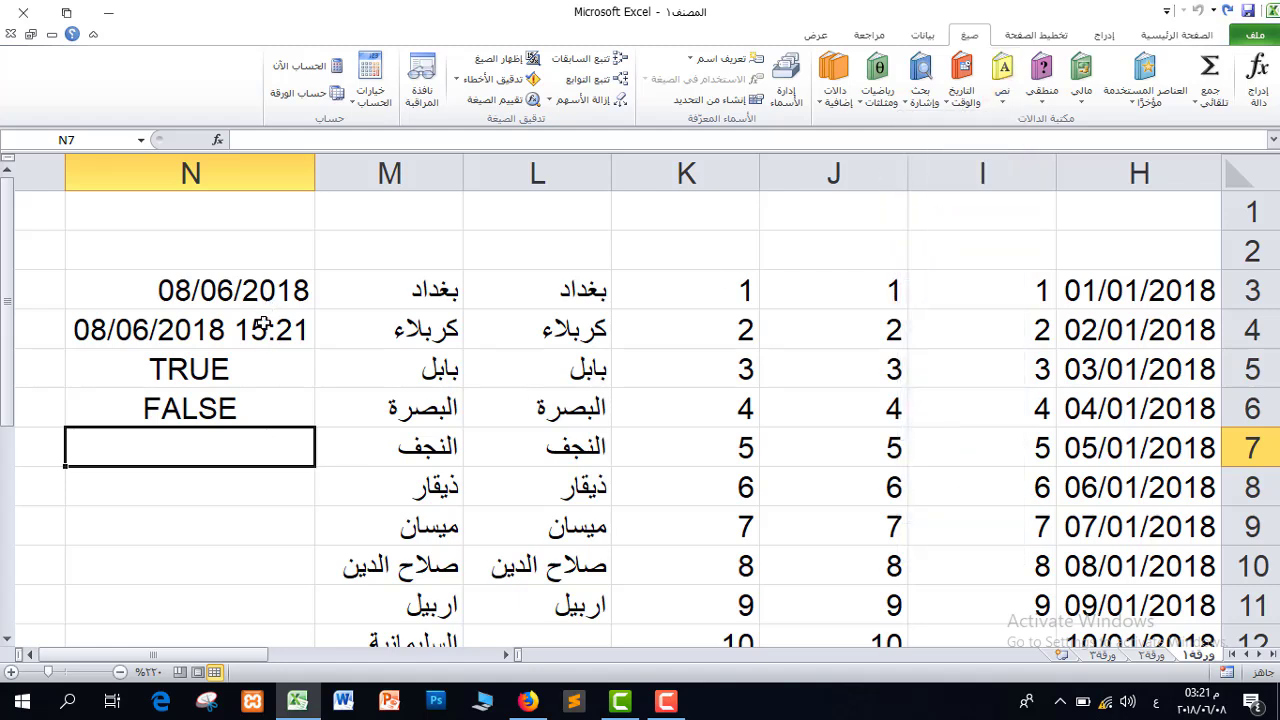
left_click_drag(197, 292, 176, 403)
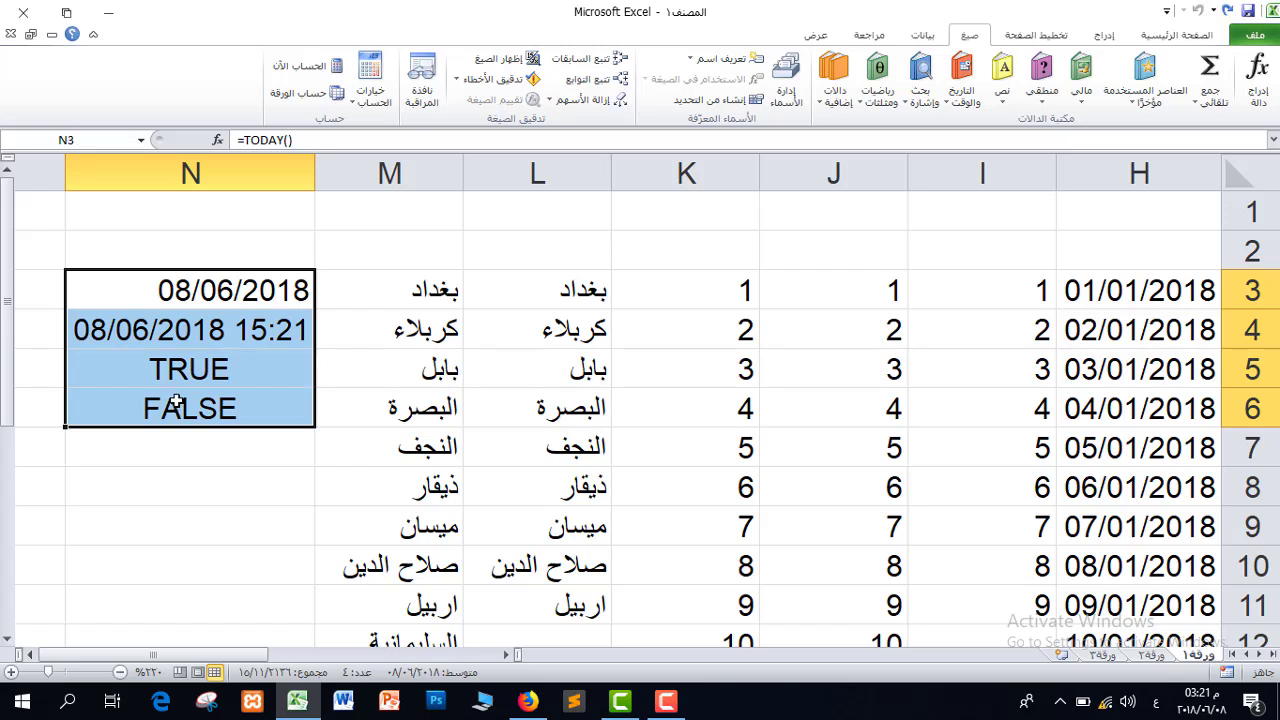